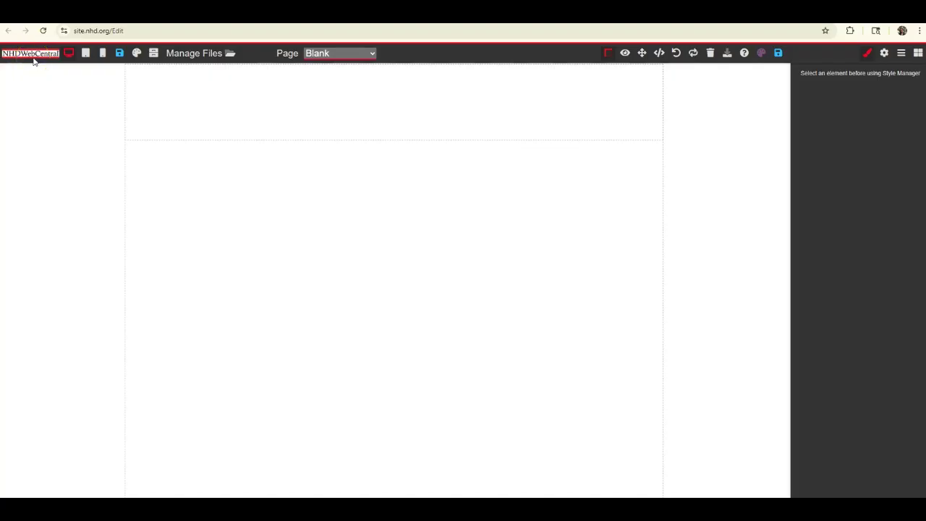
# Try the left toolbar icons, opening and closing the site's page management window
pyautogui.click(69, 55)
pyautogui.click(85, 55)
pyautogui.click(102, 56)
pyautogui.click(69, 55)
pyautogui.click(134, 55)
pyautogui.click(153, 57)
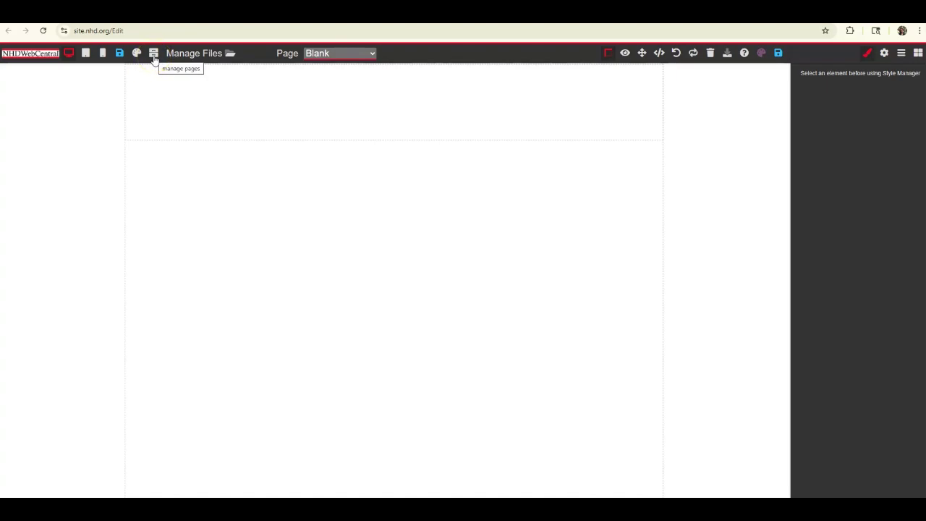
pyautogui.click(154, 57)
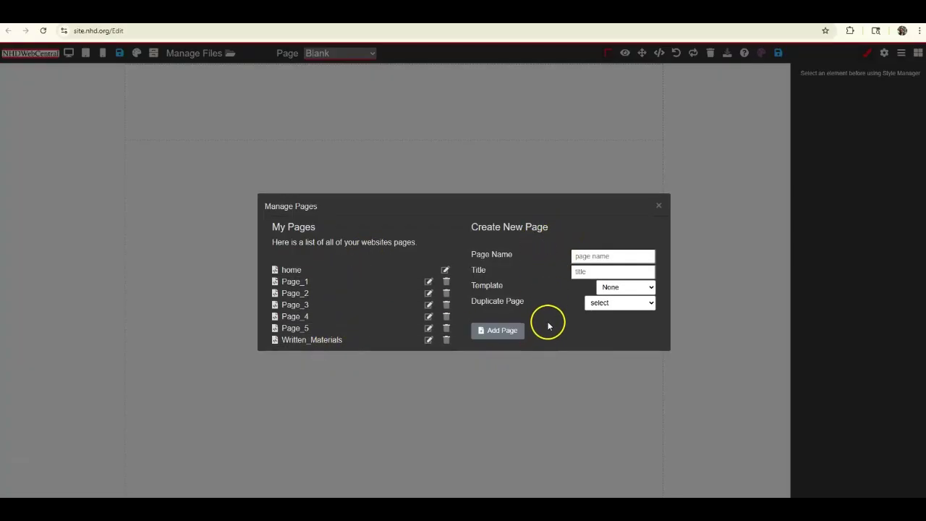
pyautogui.click(659, 206)
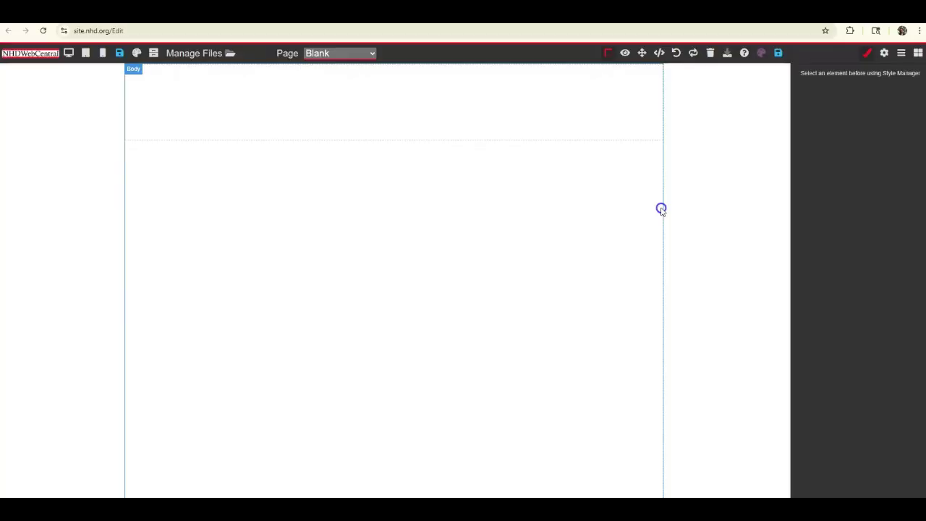
# Browse the uploaded files library, cancelling an upload without picking a file, then close it
pyautogui.click(217, 57)
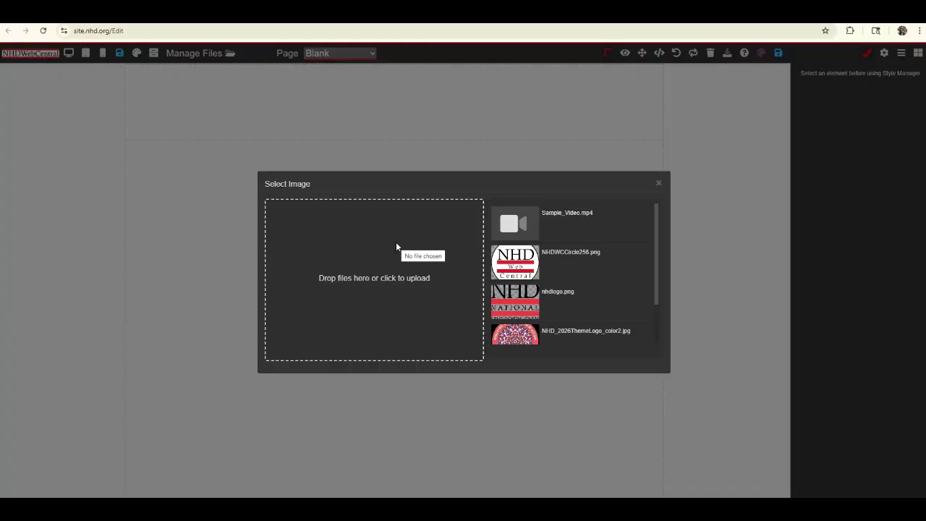
pyautogui.click(352, 282)
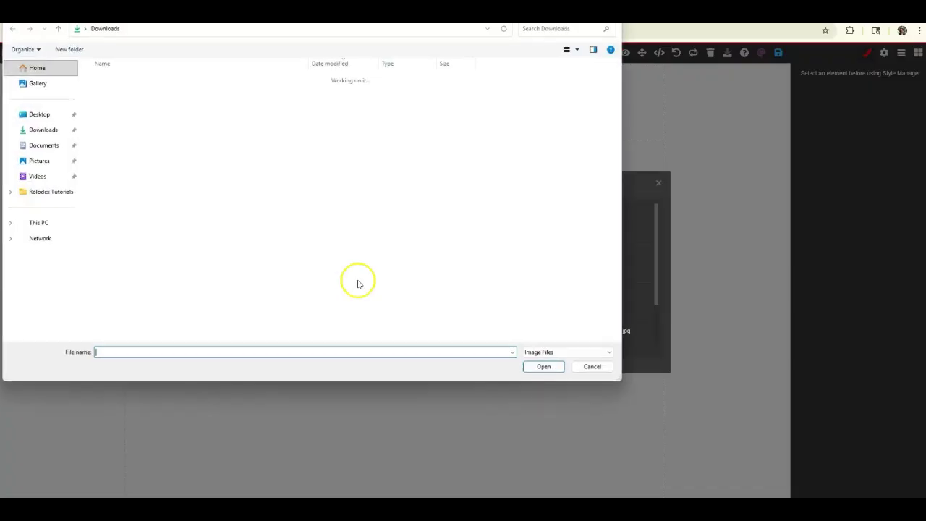
pyautogui.click(594, 368)
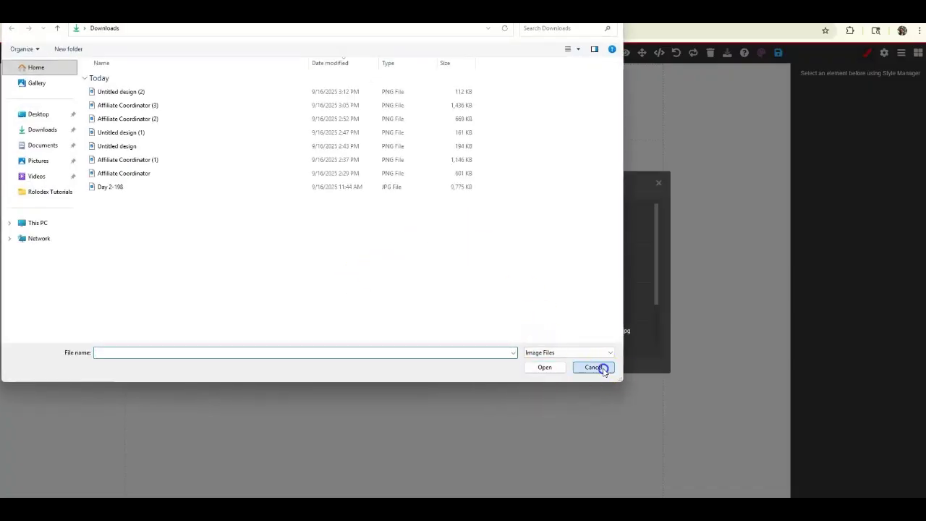
pyautogui.scroll(-3, 575, 217)
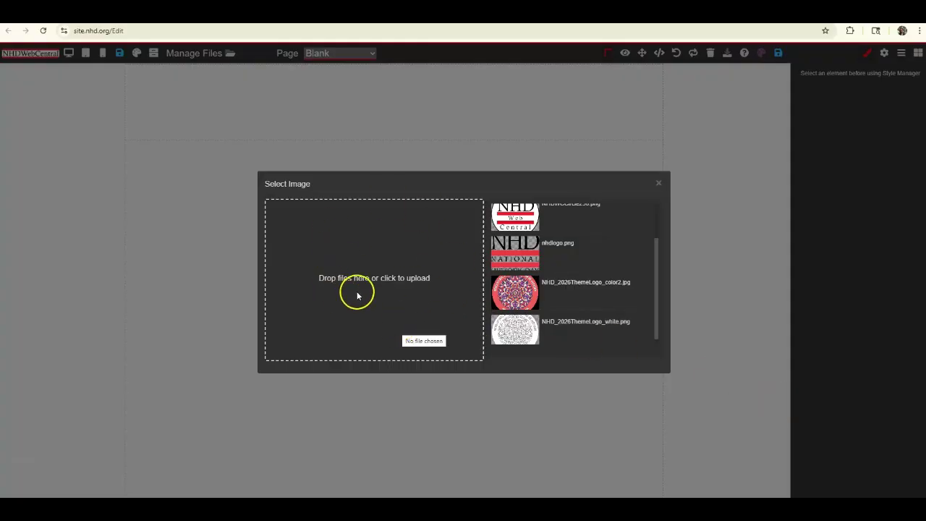
pyautogui.scroll(3, 578, 228)
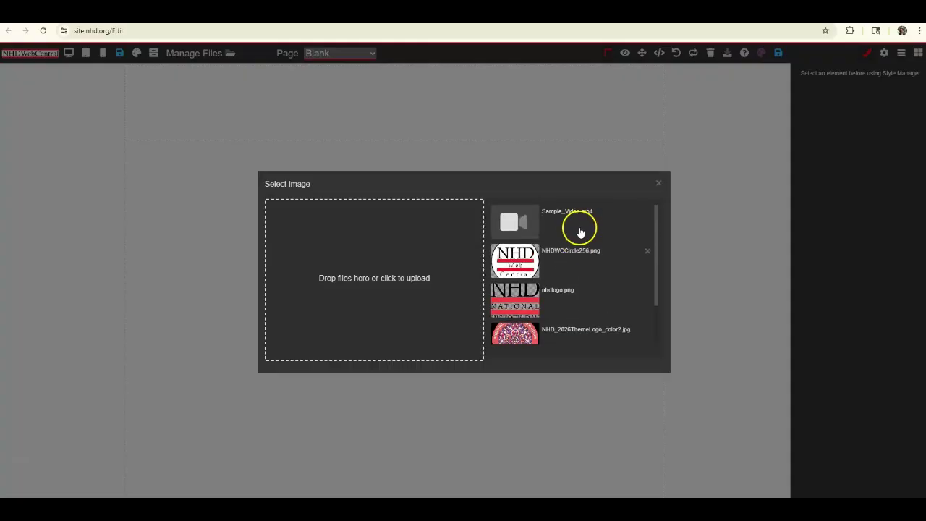
pyautogui.scroll(-1, 583, 235)
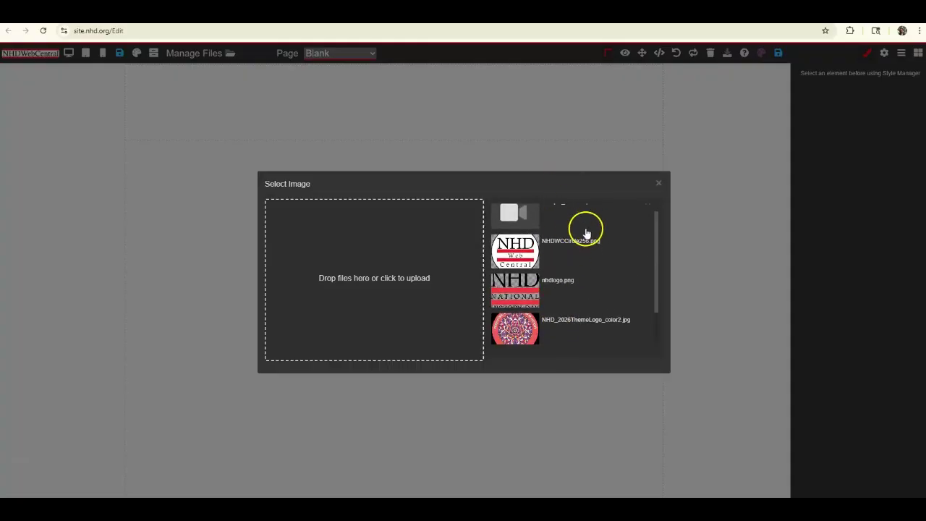
pyautogui.scroll(1, 582, 241)
pyautogui.click(658, 184)
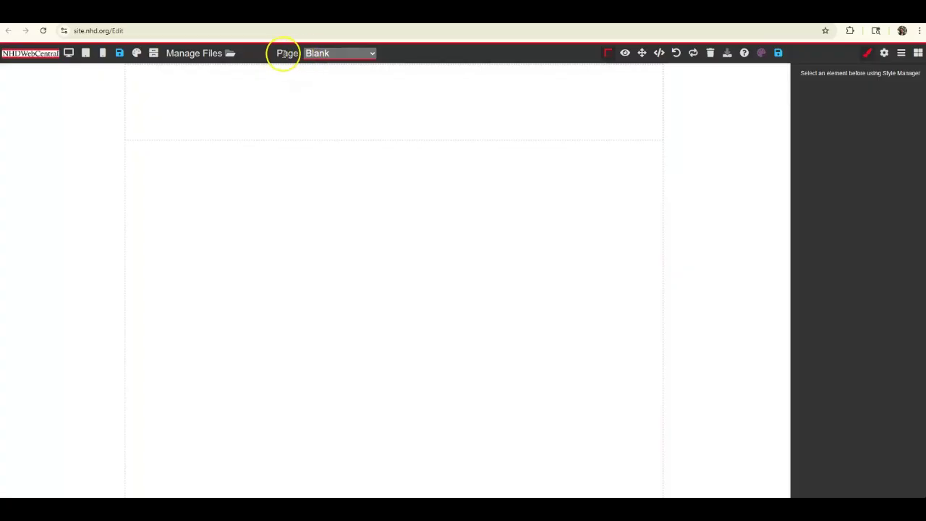
# Open page management from the site page list, then close it
pyautogui.click(316, 57)
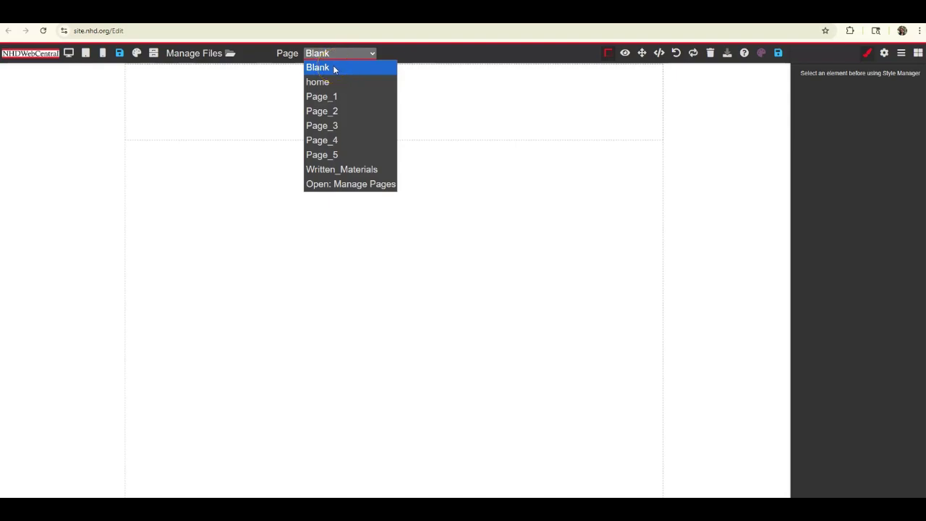
pyautogui.click(349, 186)
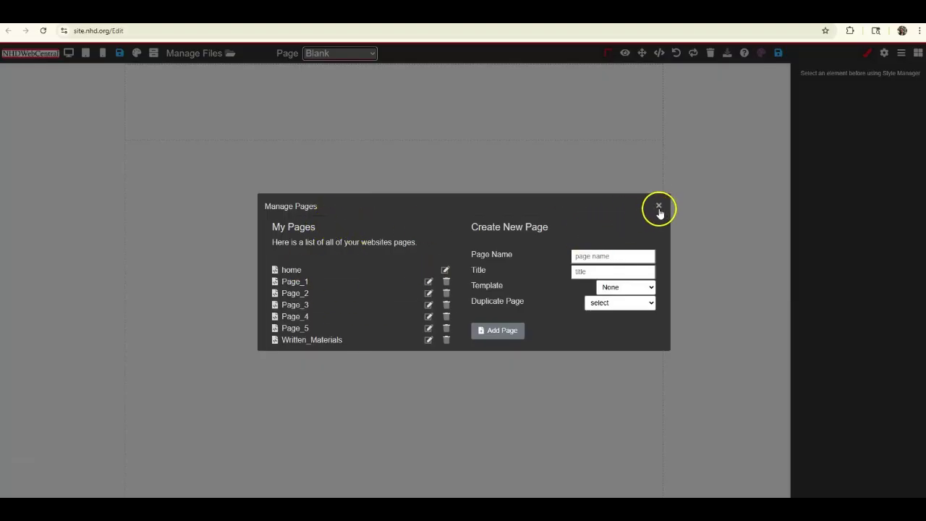
pyautogui.click(658, 207)
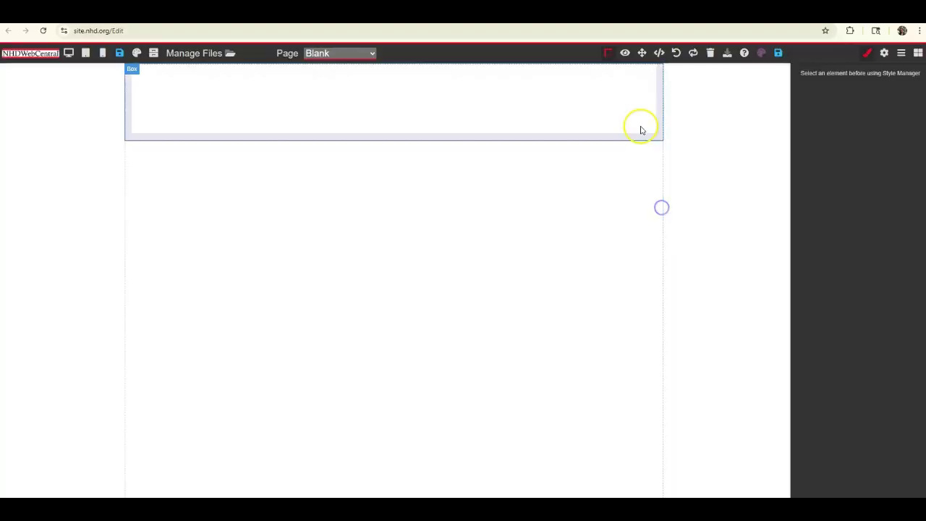
# Toggle component outlines off and on, then undo and redo the Nav Button removal
pyautogui.click(608, 55)
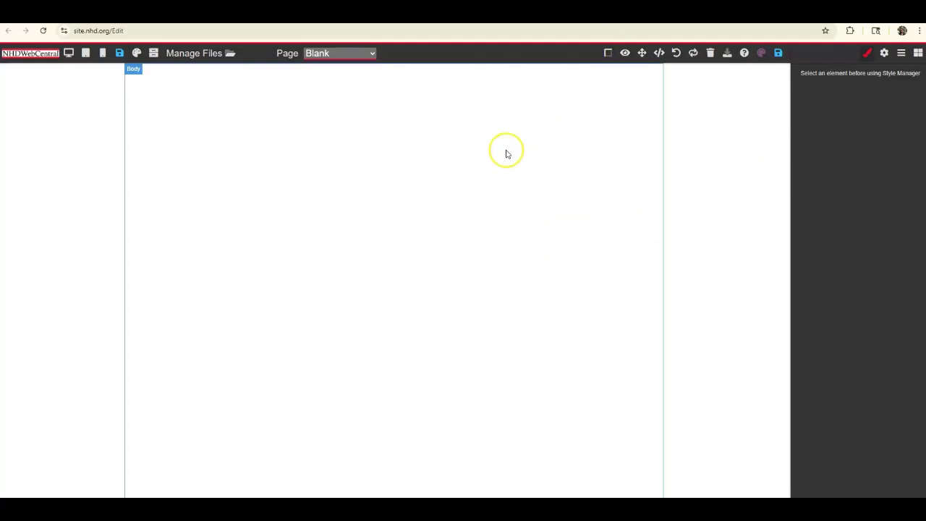
pyautogui.click(608, 56)
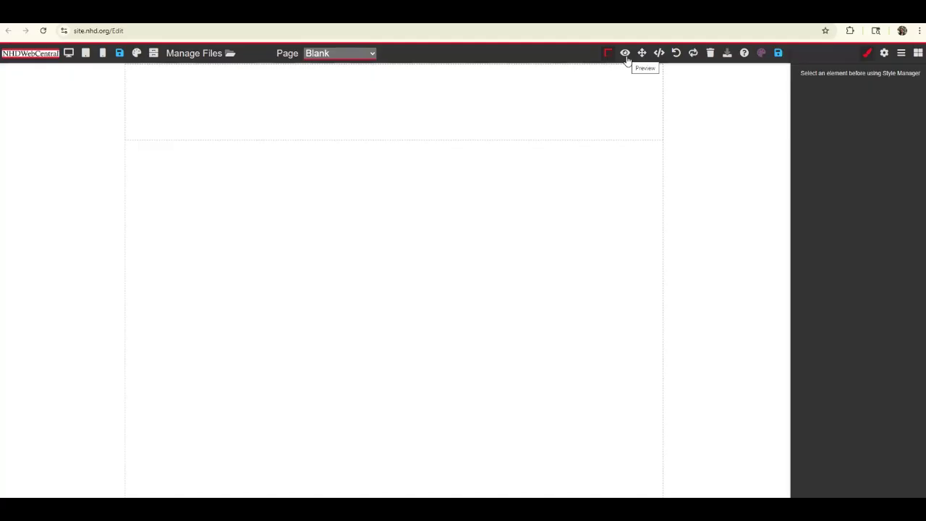
pyautogui.click(674, 54)
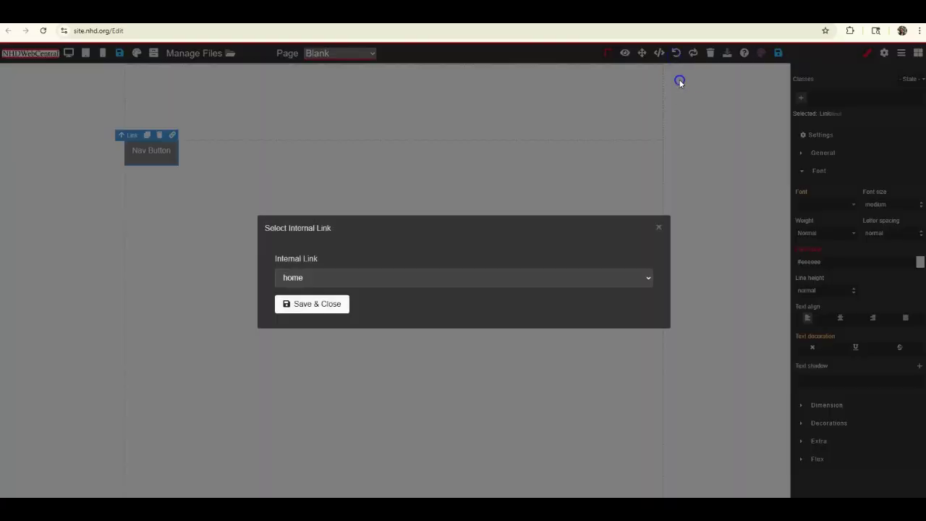
pyautogui.click(677, 53)
pyautogui.click(693, 56)
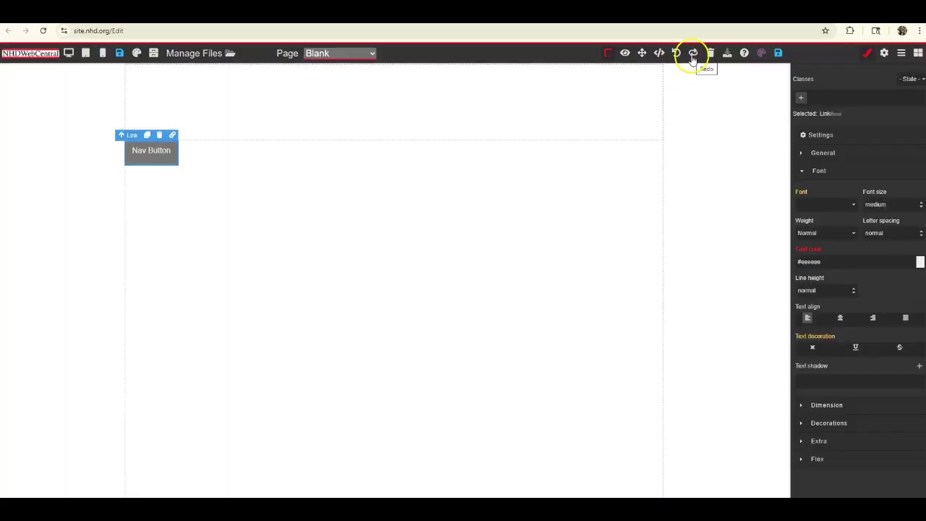
pyautogui.click(675, 54)
pyautogui.click(692, 55)
pyautogui.click(693, 56)
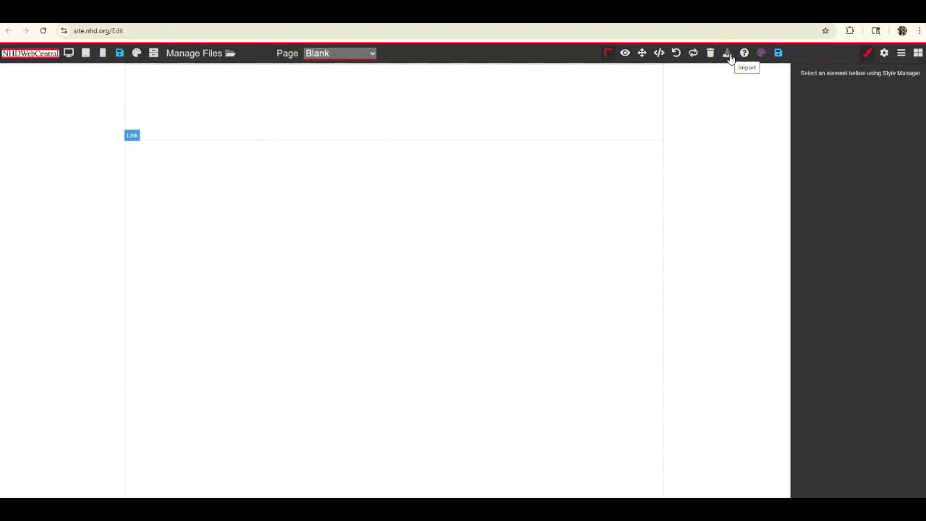
# View the page's HTML and CSS in the code import window, then close it
pyautogui.click(728, 55)
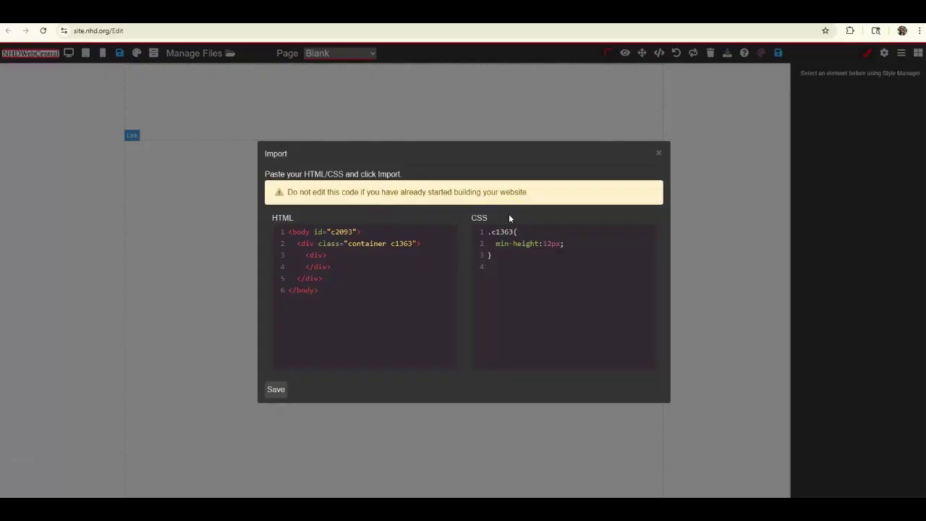
pyautogui.click(657, 154)
pyautogui.click(658, 156)
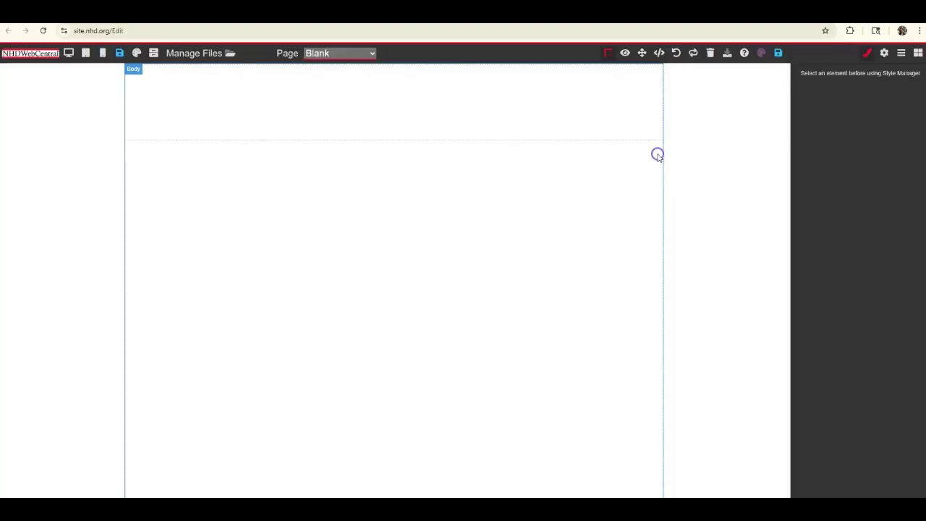
# Check the About section of the site help information, then close it
pyautogui.click(745, 54)
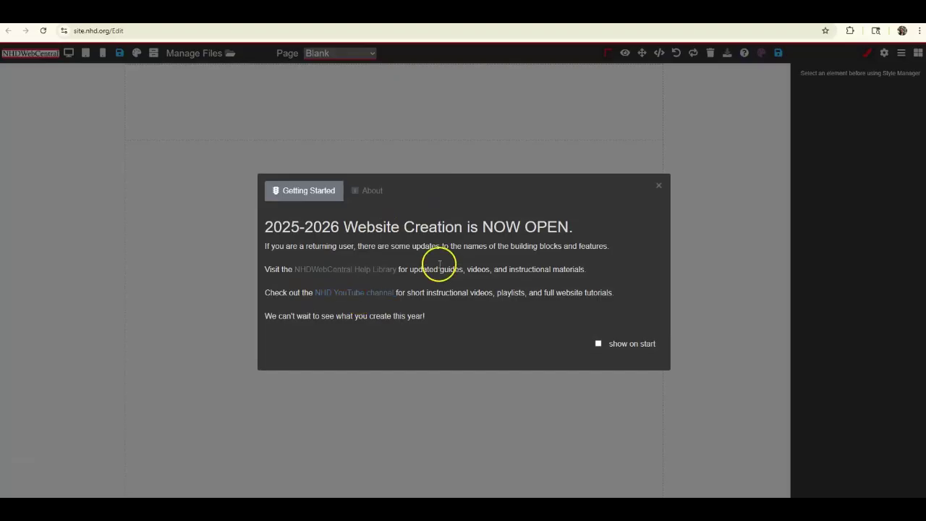
pyautogui.click(379, 193)
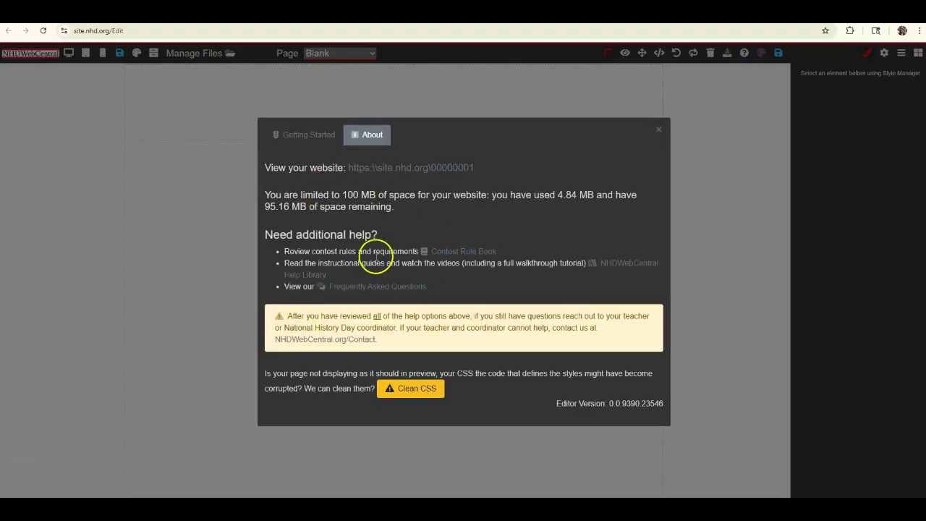
pyautogui.click(659, 132)
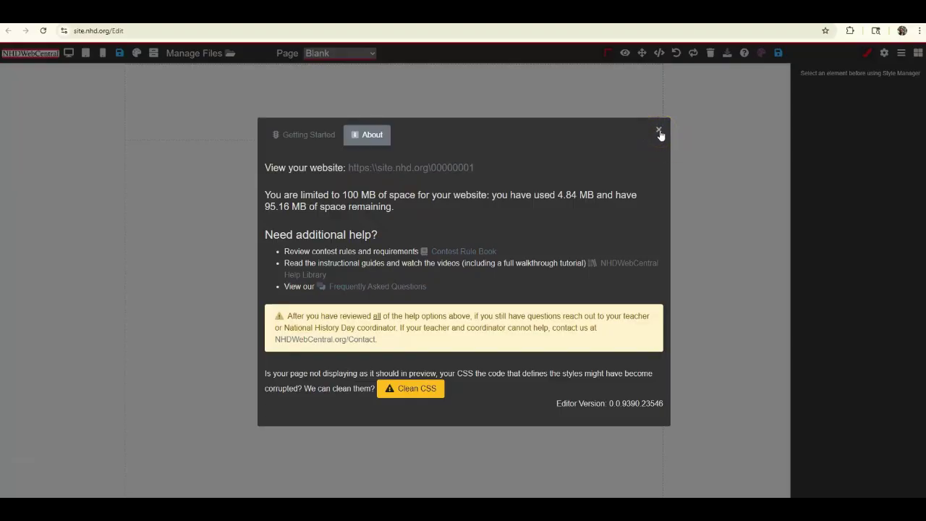
pyautogui.click(659, 132)
pyautogui.click(762, 55)
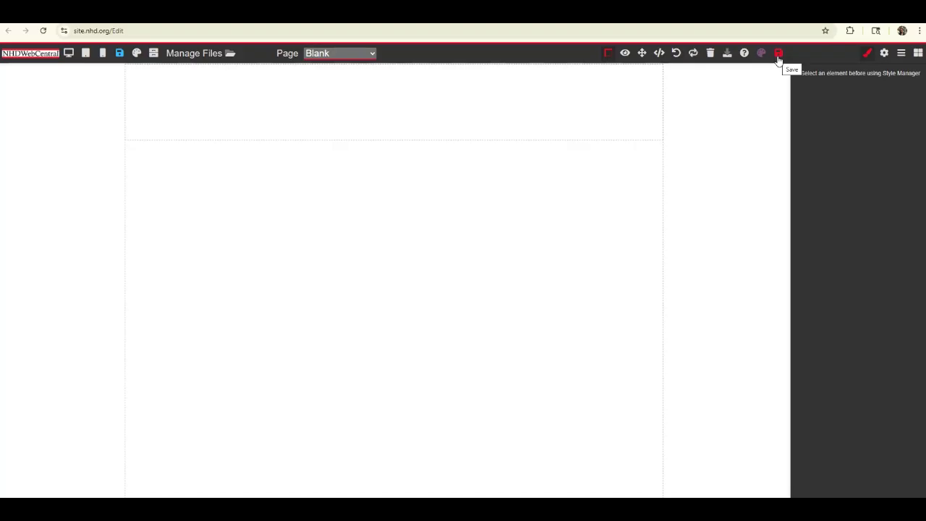
pyautogui.click(778, 55)
pyautogui.click(867, 55)
pyautogui.click(499, 127)
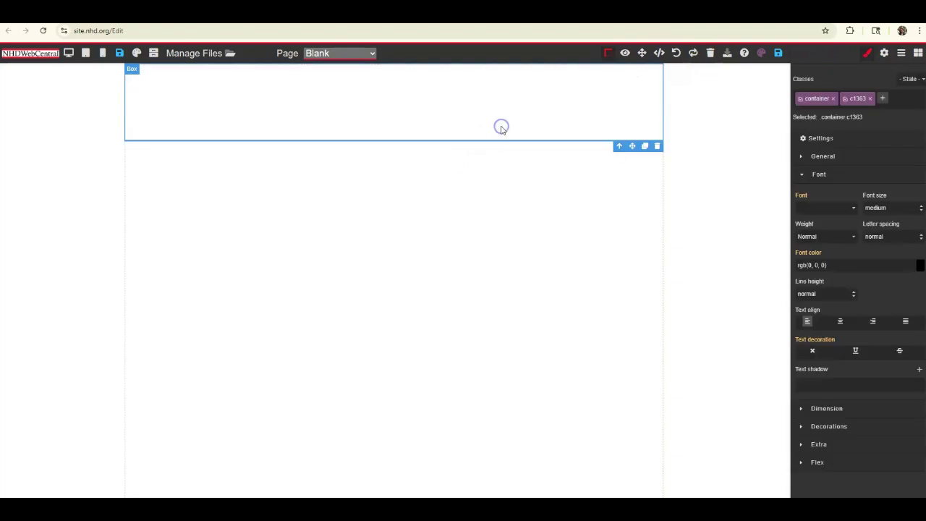
pyautogui.click(494, 121)
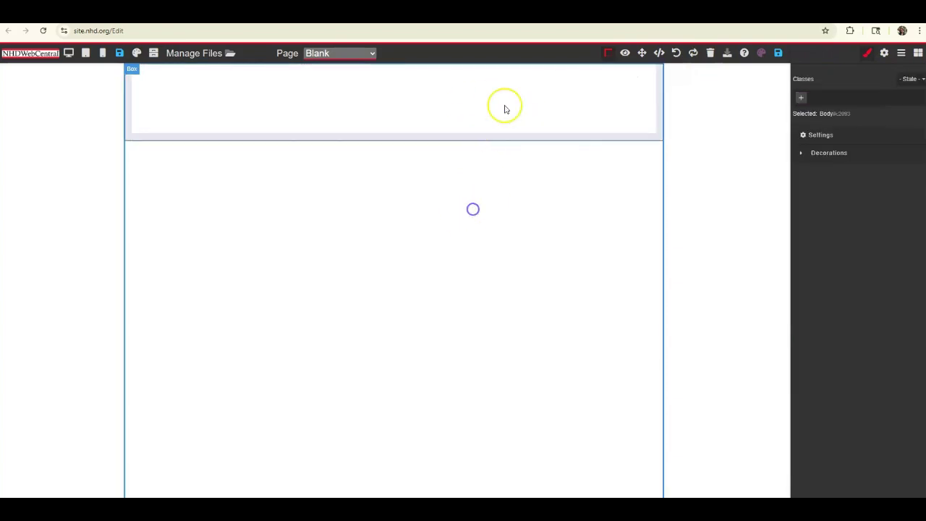
pyautogui.click(498, 128)
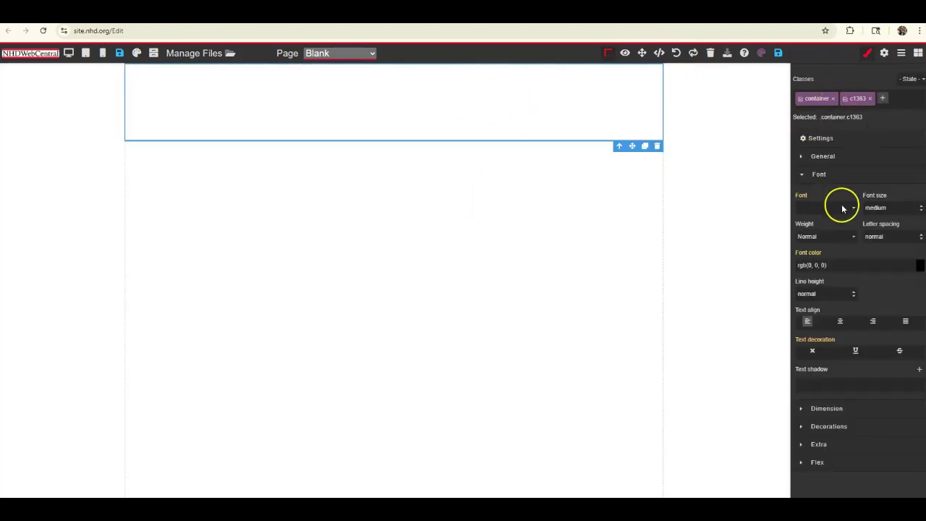
pyautogui.click(820, 180)
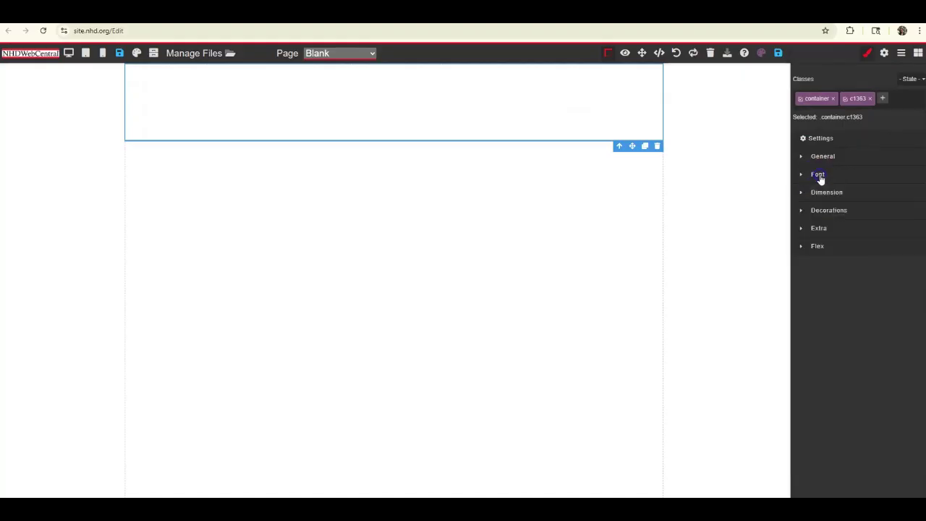
pyautogui.click(884, 55)
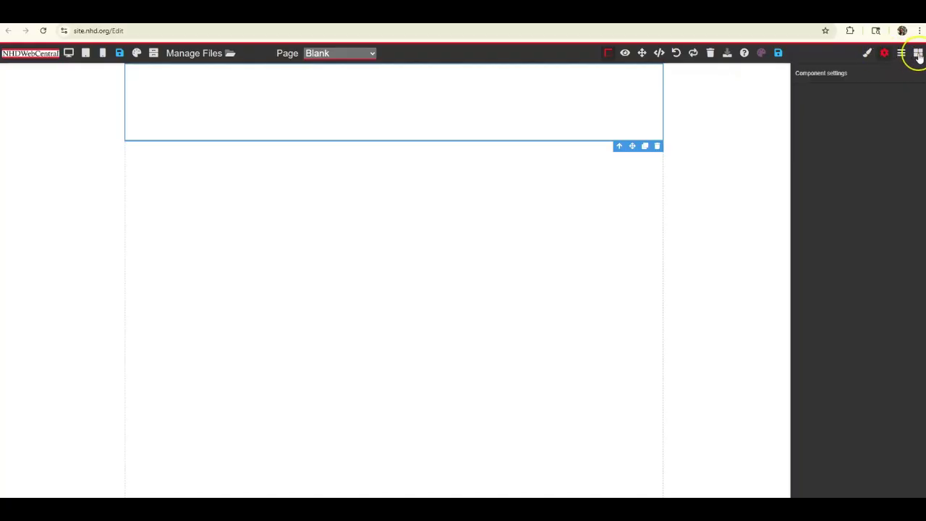
# Add Title, Subtitle, Header, Section Header & Text, Text and Primary Source Quote blocks
pyautogui.click(917, 56)
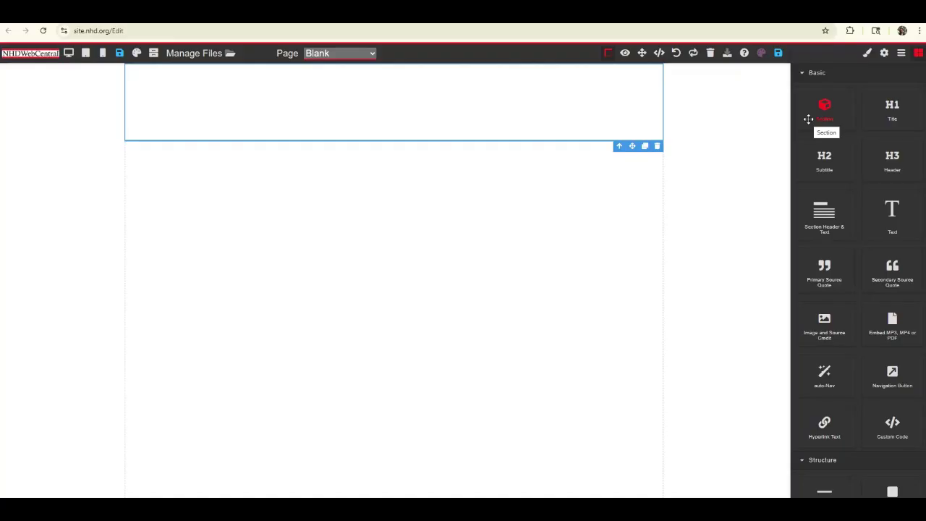
pyautogui.moveTo(903, 118); pyautogui.dragTo(580, 178)
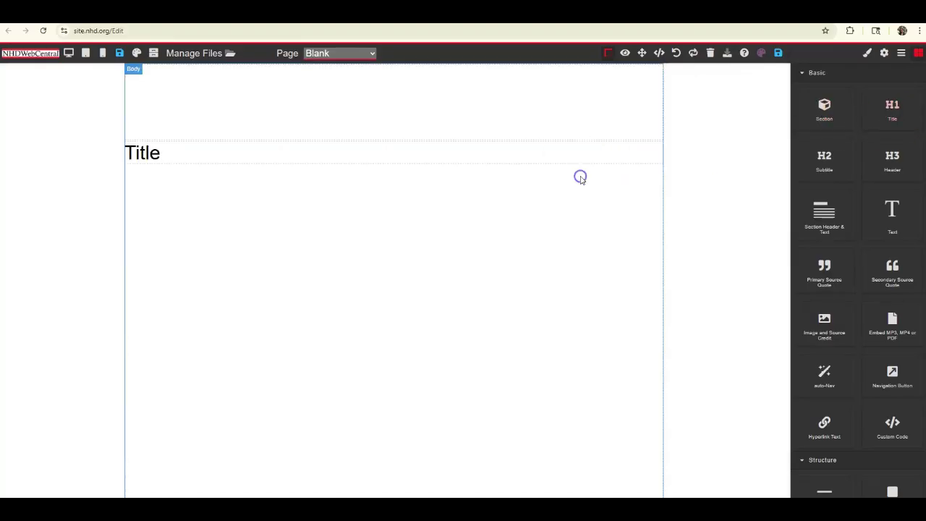
pyautogui.moveTo(830, 165); pyautogui.dragTo(553, 212)
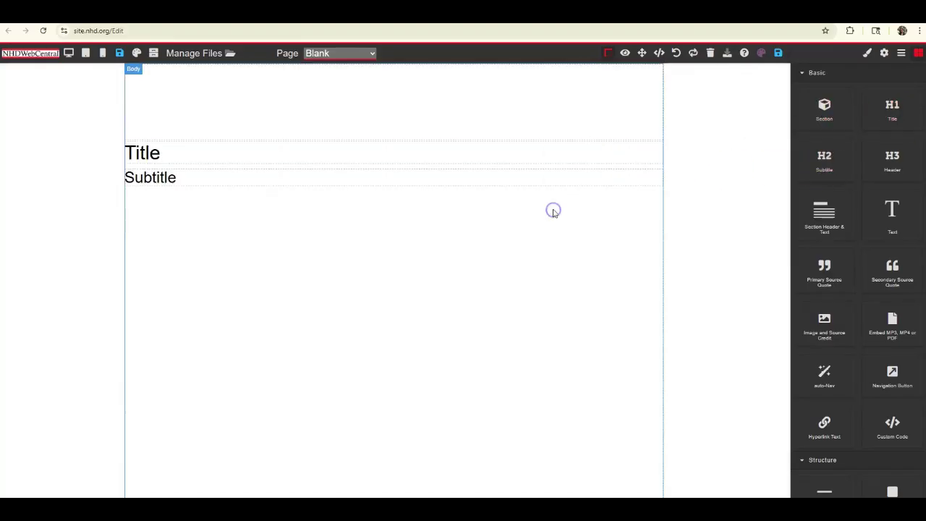
pyautogui.moveTo(892, 160); pyautogui.dragTo(478, 263)
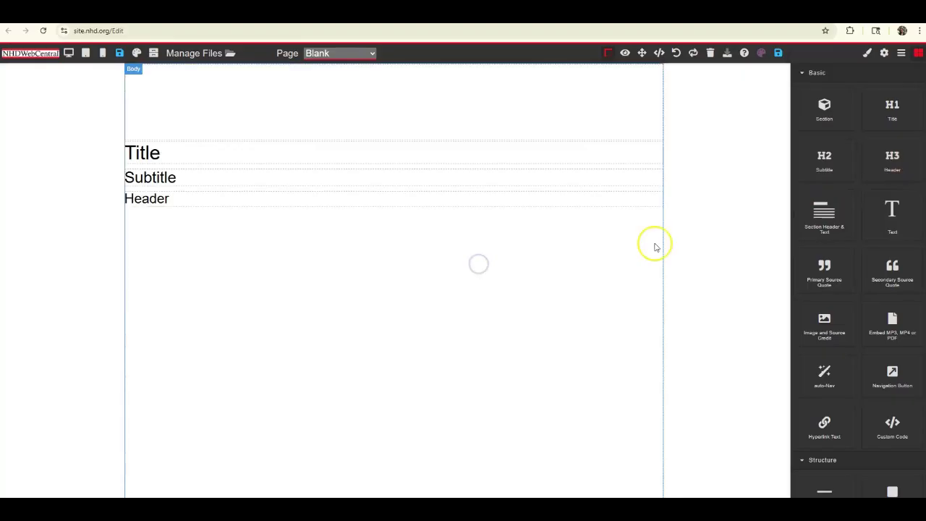
pyautogui.moveTo(835, 224); pyautogui.dragTo(523, 285)
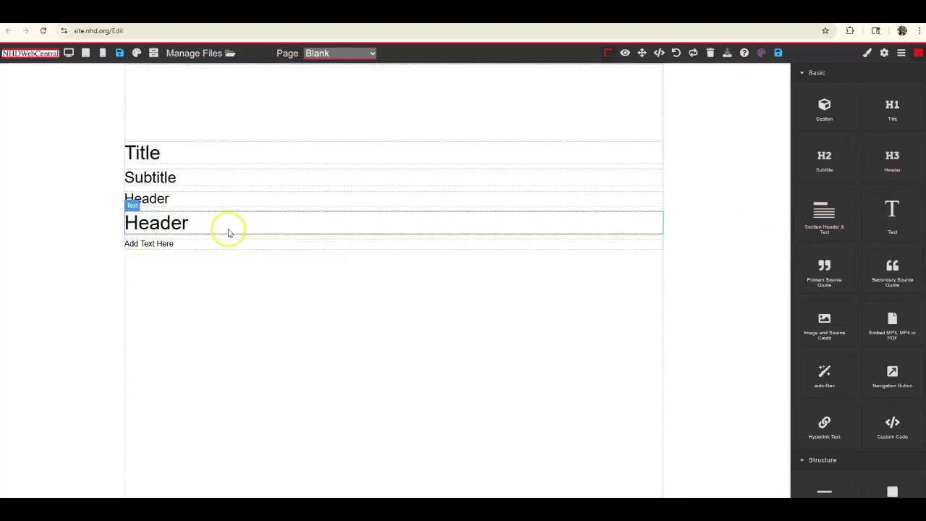
pyautogui.moveTo(878, 222); pyautogui.dragTo(488, 312)
pyautogui.moveTo(818, 285); pyautogui.dragTo(376, 383)
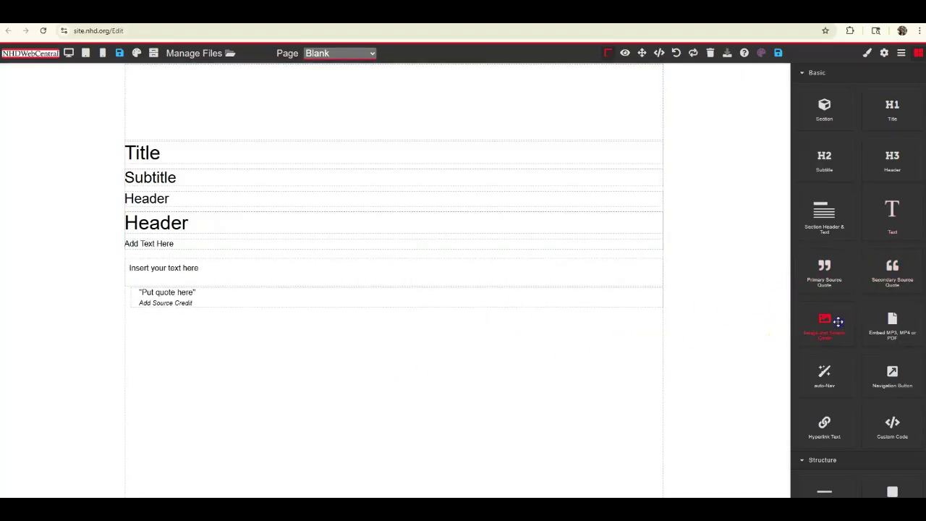
# Add Image and Embed blocks, skip choosing an image, and request clearing the canvas
pyautogui.moveTo(838, 321); pyautogui.dragTo(541, 370)
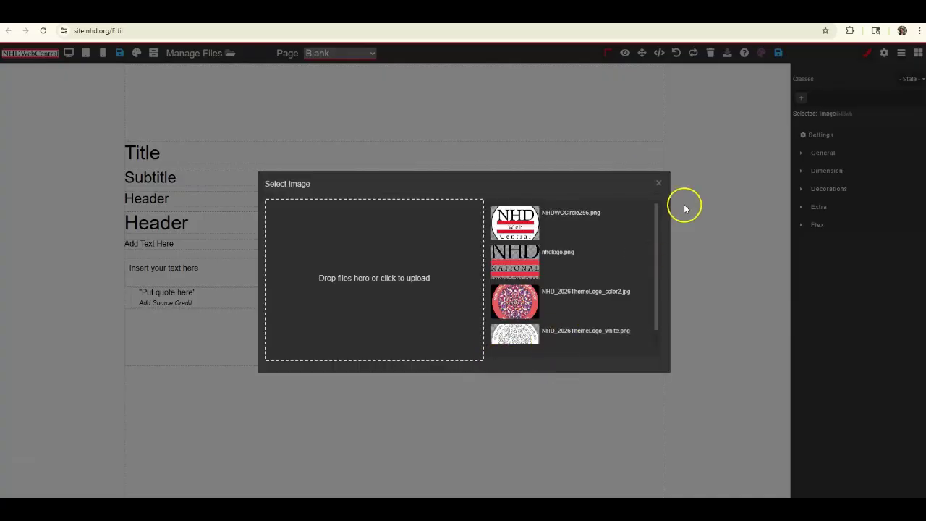
pyautogui.click(658, 184)
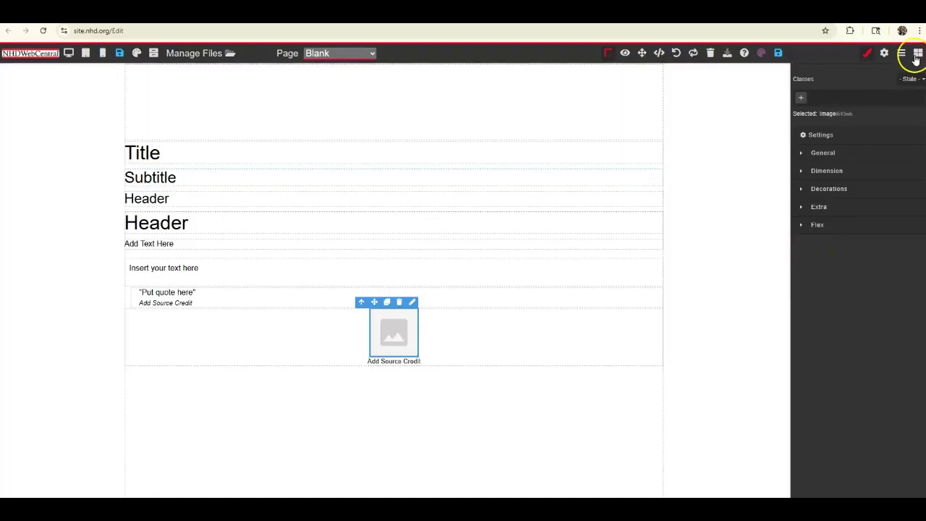
pyautogui.click(917, 54)
pyautogui.scroll(-1, 882, 227)
pyautogui.moveTo(871, 240); pyautogui.dragTo(532, 392)
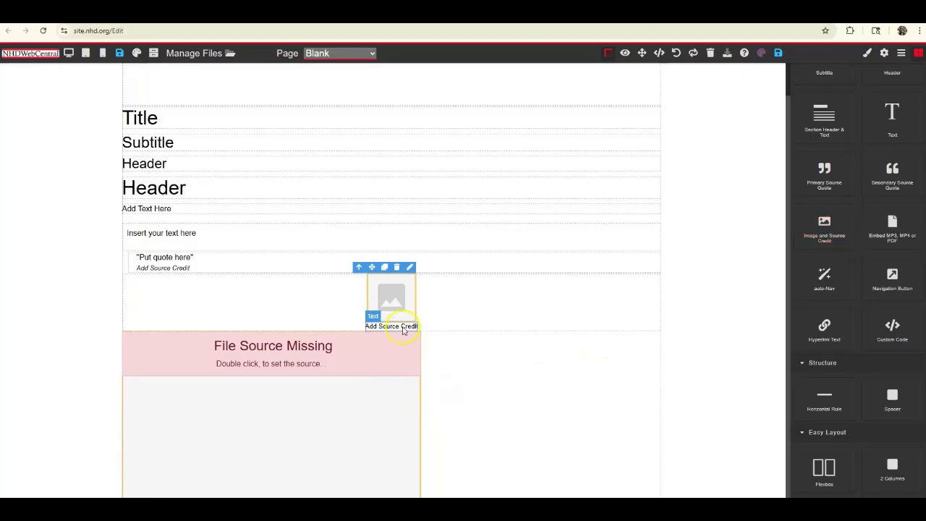
pyautogui.click(327, 366)
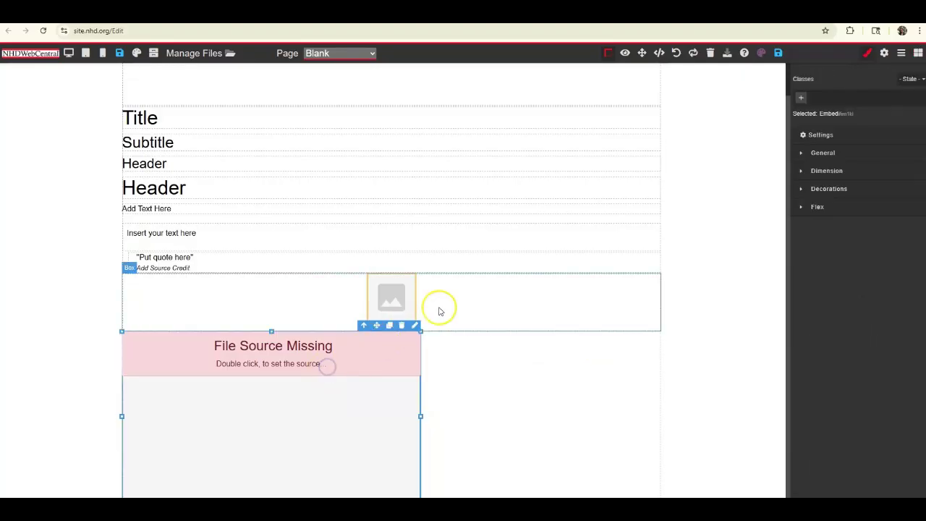
pyautogui.click(710, 54)
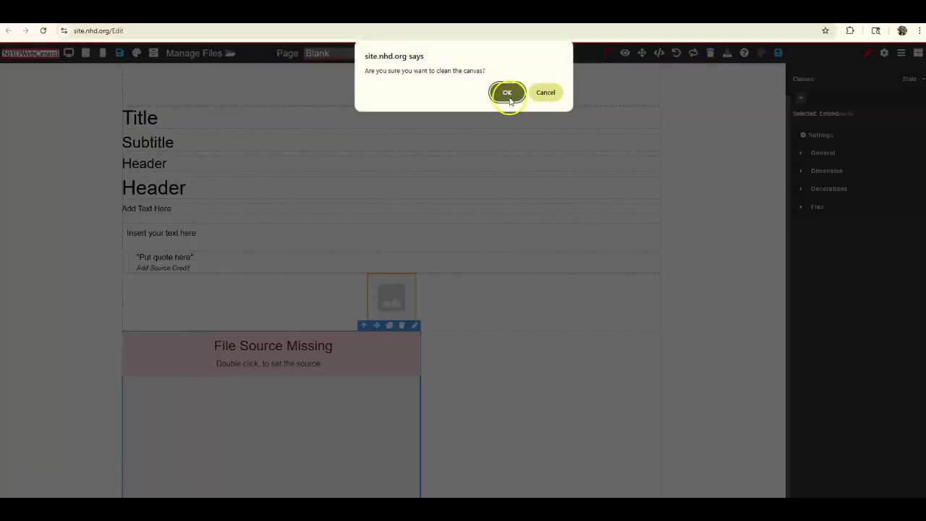
# Clear the canvas and add an auto-Nav bar listing Home through Written Materials and More
pyautogui.click(504, 91)
pyautogui.click(918, 53)
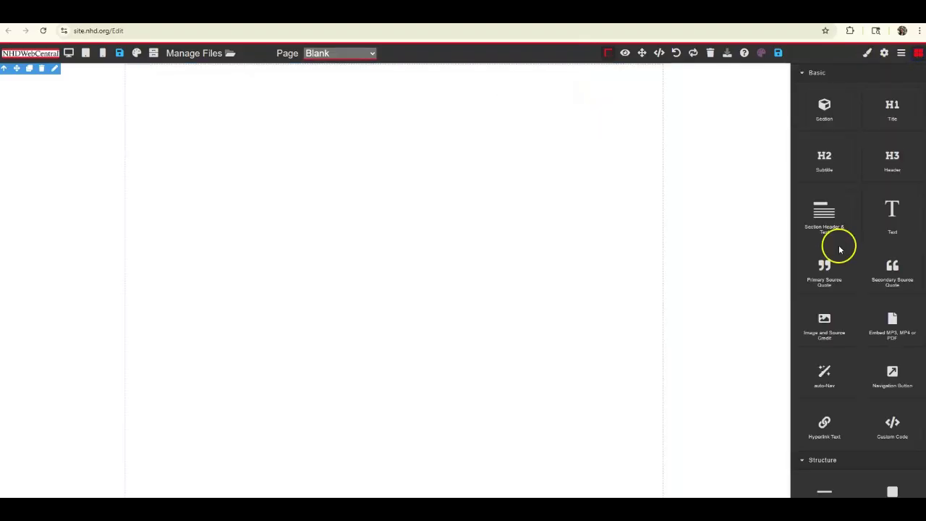
pyautogui.scroll(-1, 835, 354)
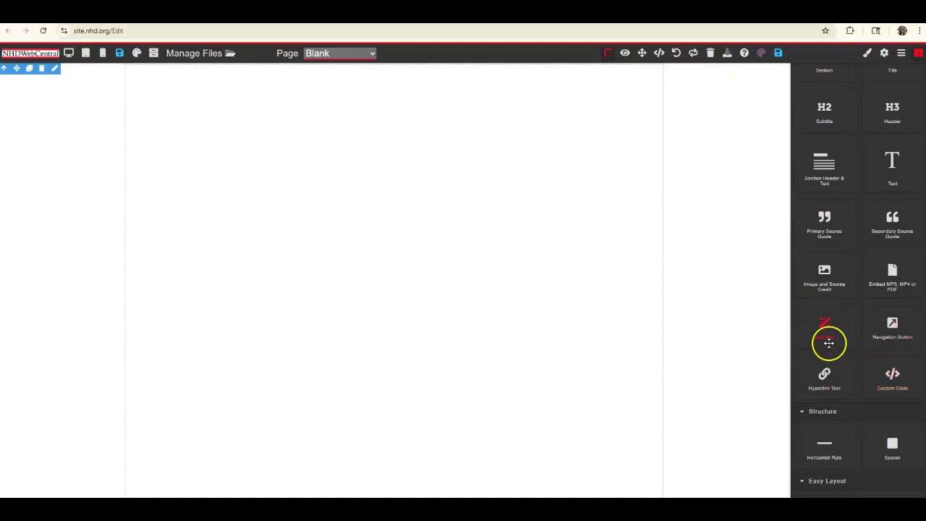
pyautogui.moveTo(829, 338); pyautogui.dragTo(520, 292)
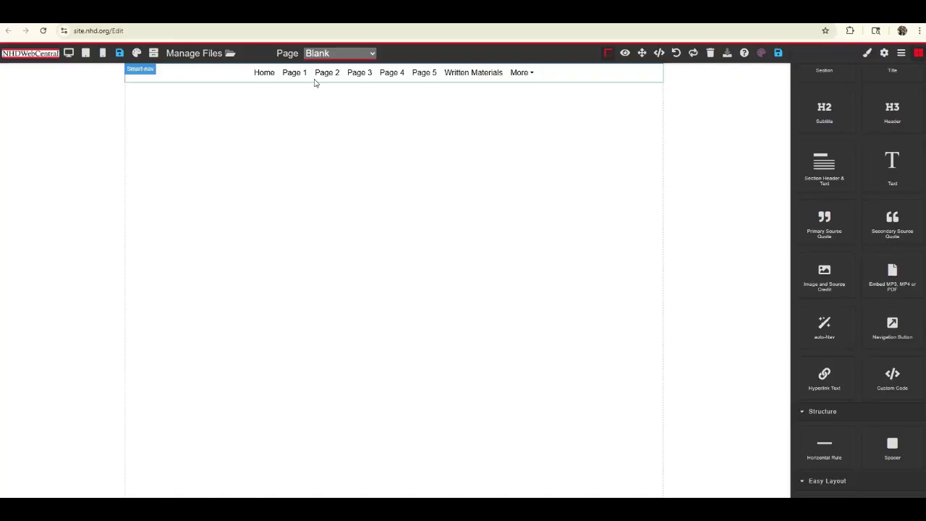
# Add a Navigation Button below the menu bar linked to Page_1
pyautogui.moveTo(891, 323); pyautogui.dragTo(539, 339)
pyautogui.click(359, 279)
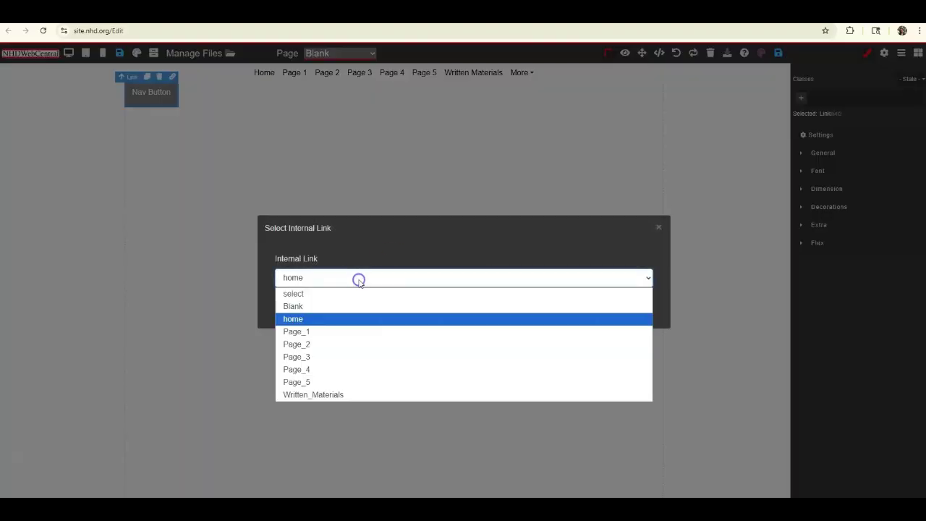
pyautogui.click(337, 331)
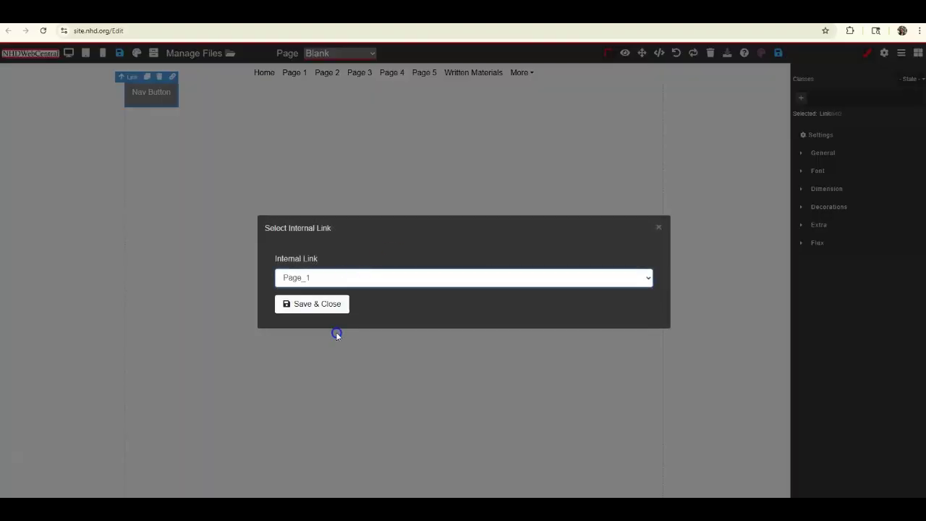
pyautogui.click(307, 304)
# Change the button's label to 'Enter Website'
pyautogui.click(150, 99)
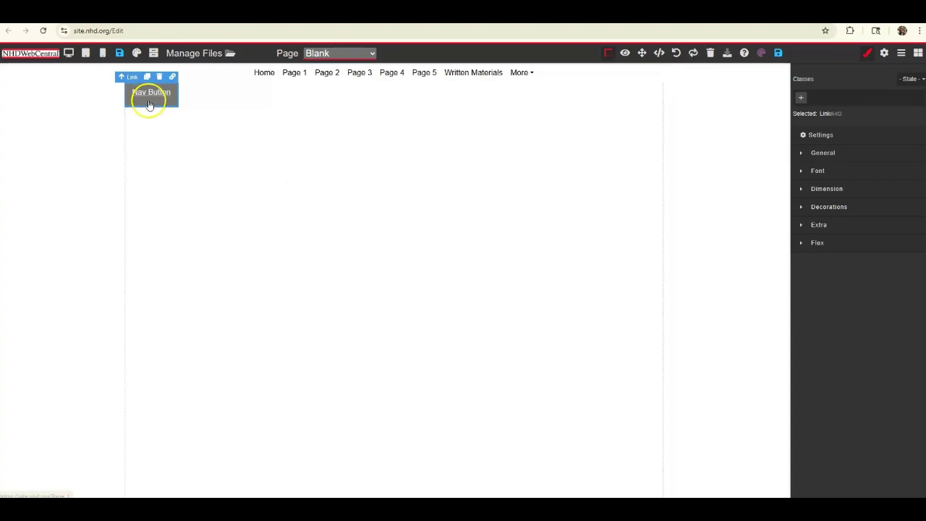
pyautogui.click(152, 99)
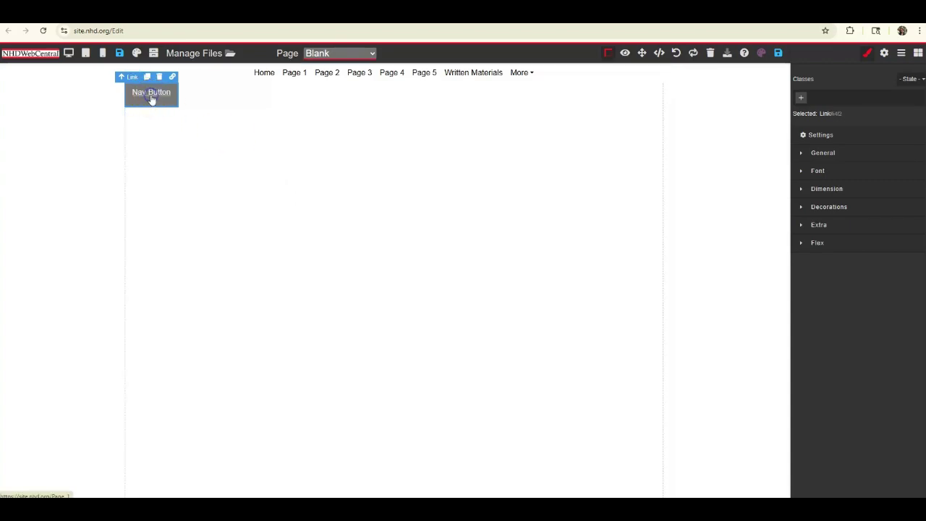
pyautogui.click(151, 99)
pyautogui.click(139, 96)
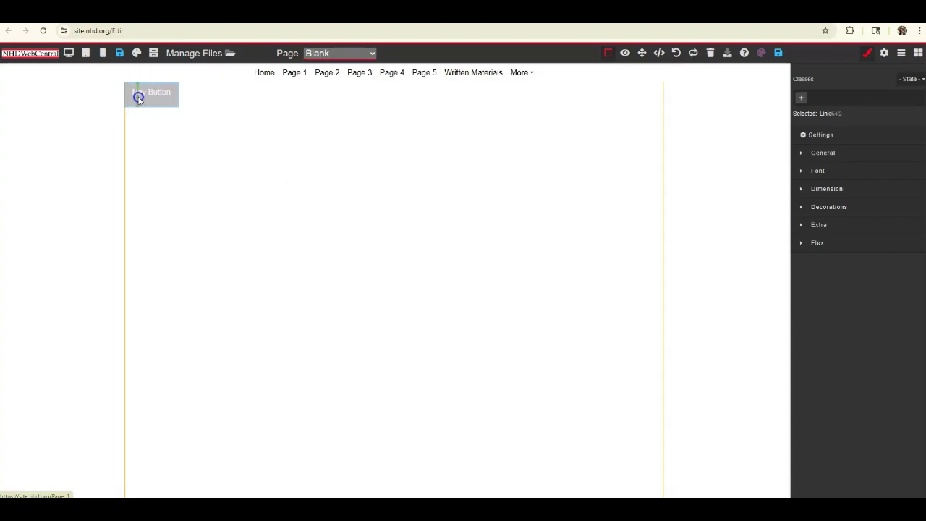
pyautogui.moveTo(176, 93); pyautogui.dragTo(125, 94)
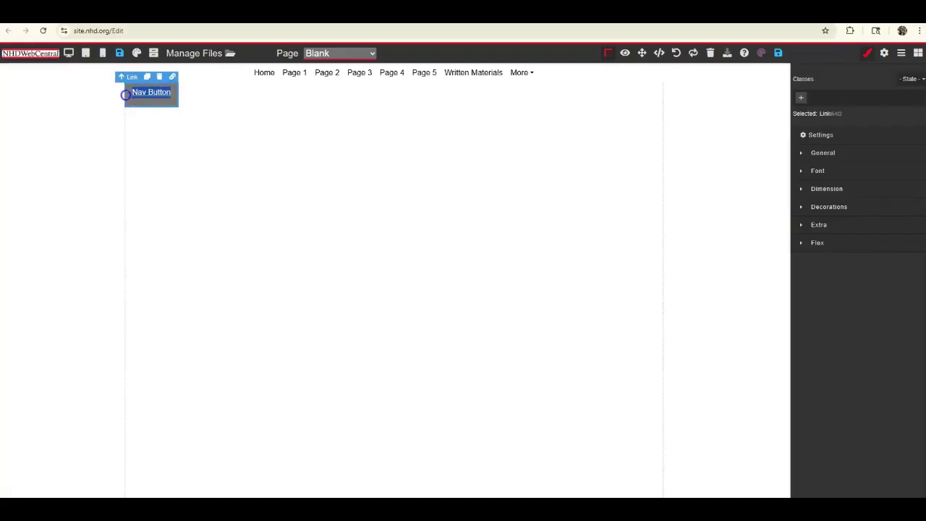
pyautogui.press('BackSpace')
pyautogui.press('BackSpace')
pyautogui.press('BackSpace')
pyautogui.press('BackSpace')
pyautogui.press('BackSpace')
pyautogui.press('BackSpace')
pyautogui.press('BackSpace')
pyautogui.press('BackSpace')
pyautogui.press('BackSpace')
pyautogui.press('BackSpace')
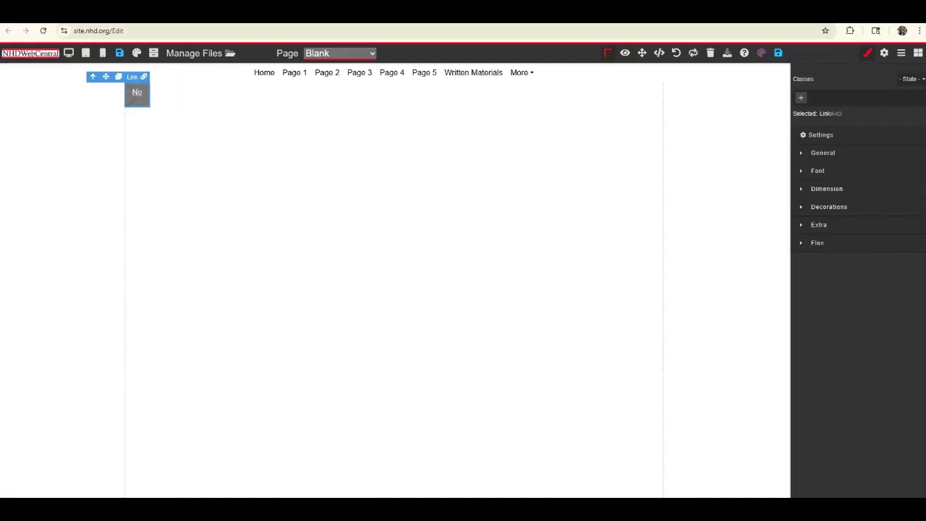
pyautogui.write('Previous')
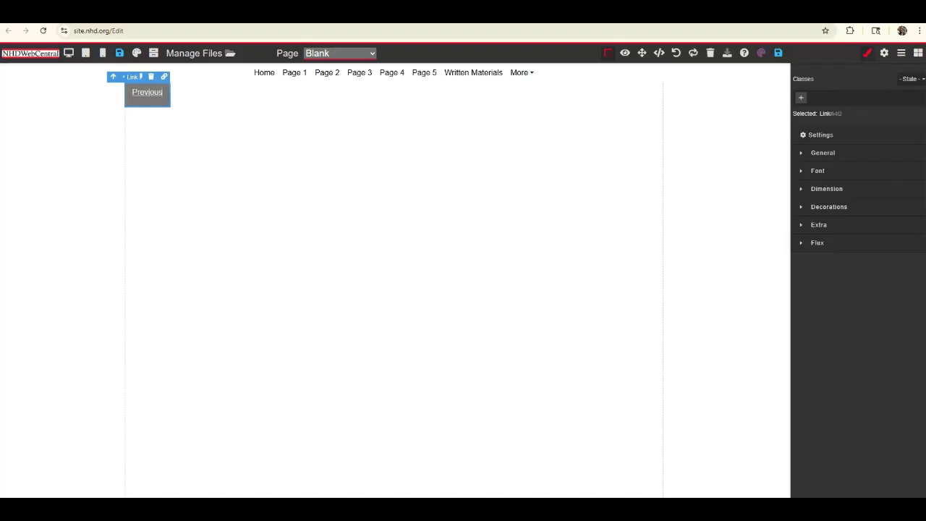
pyautogui.press('BackSpace')
pyautogui.press('BackSpace')
pyautogui.press('BackSpace')
pyautogui.press('BackSpace')
pyautogui.write('Enter Website')
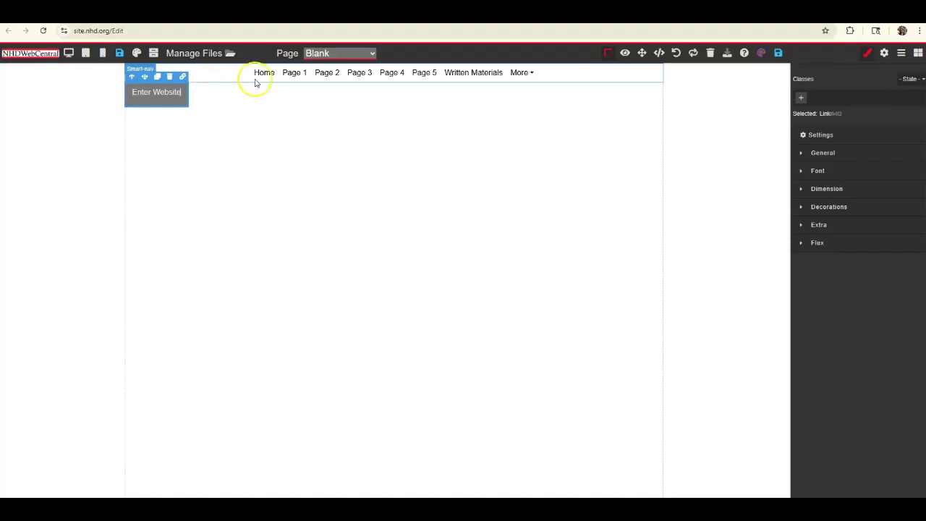
pyautogui.click(302, 78)
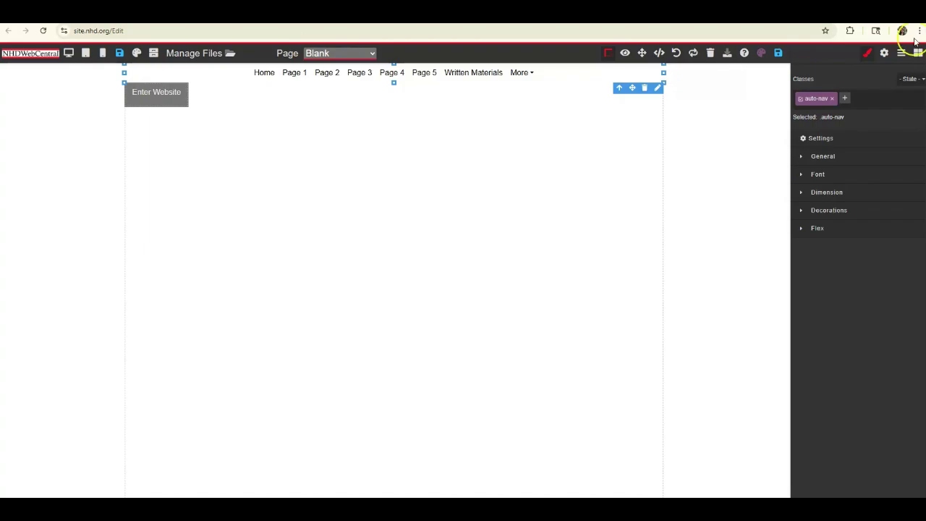
pyautogui.click(917, 53)
# Place a 'next page' Hyperlink Text beside Enter Website, linked to Page_2
pyautogui.scroll(-3, 893, 227)
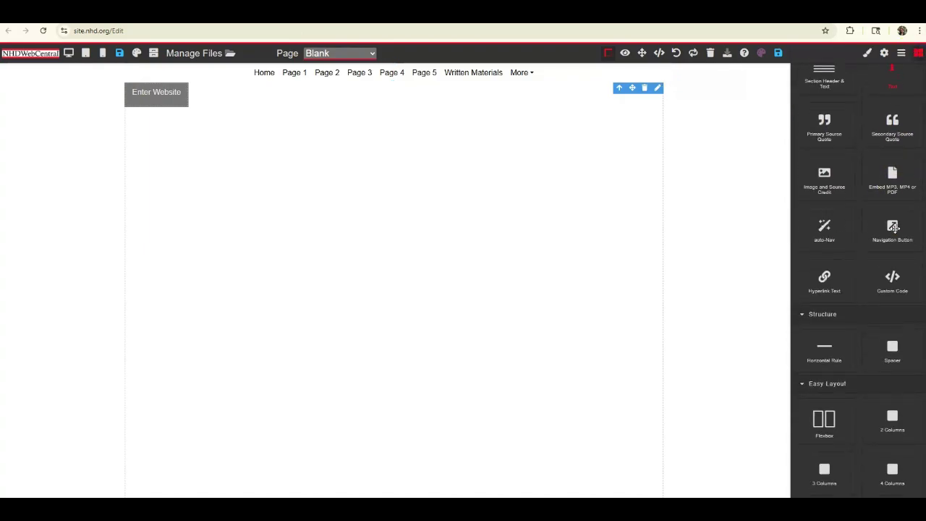
pyautogui.click(822, 294)
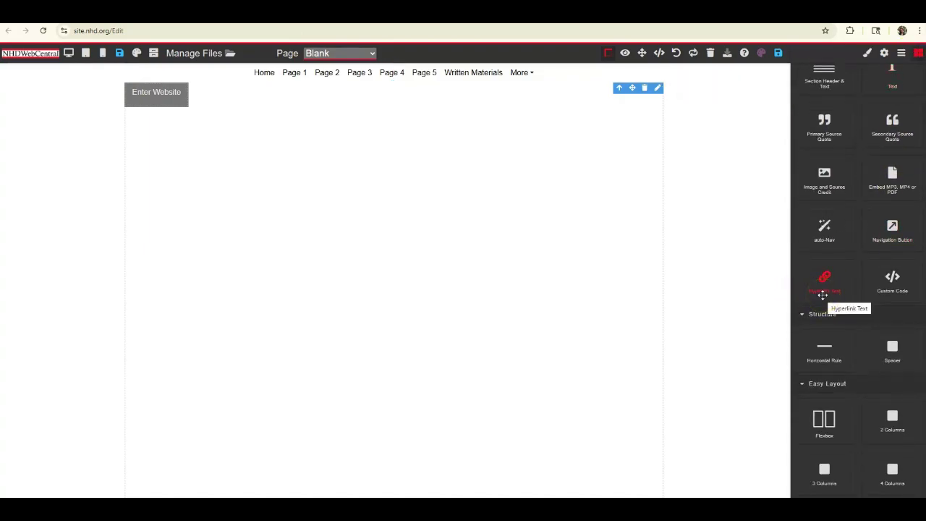
pyautogui.moveTo(822, 295); pyautogui.dragTo(436, 88)
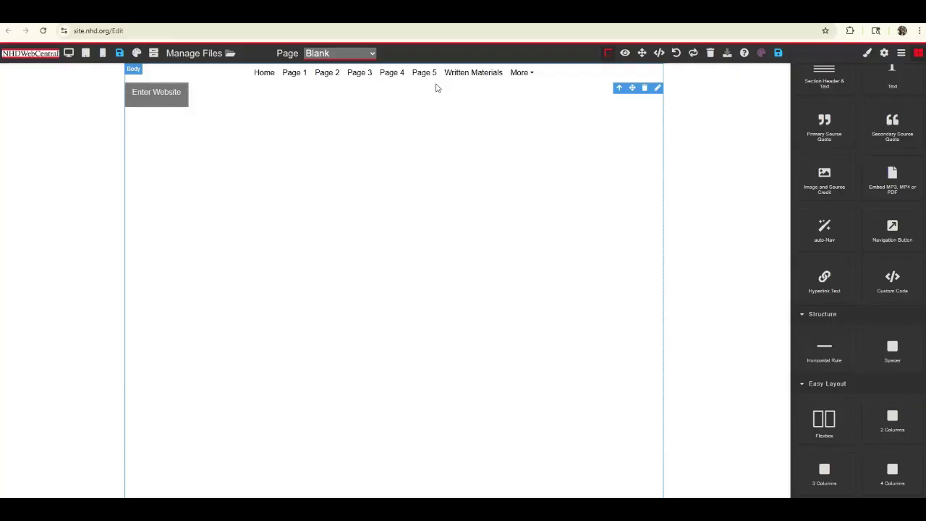
pyautogui.moveTo(822, 268); pyautogui.dragTo(471, 222)
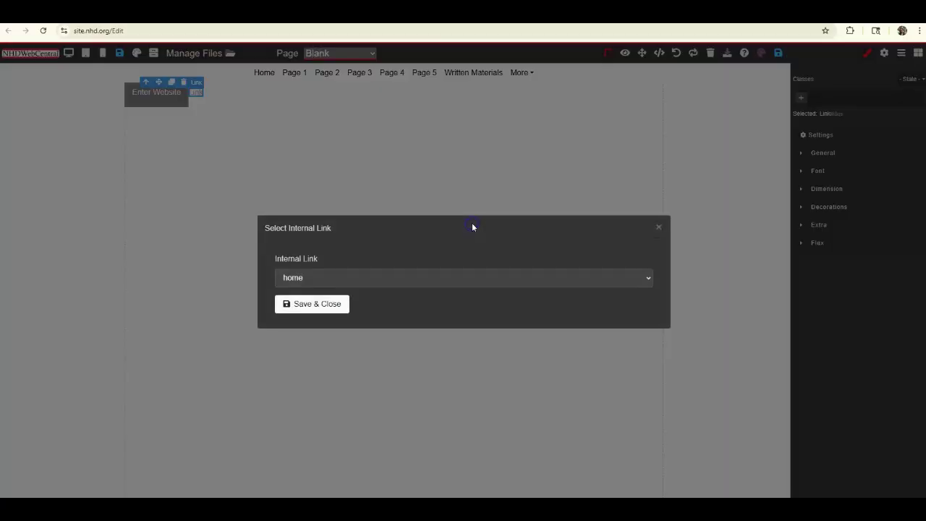
pyautogui.click(370, 280)
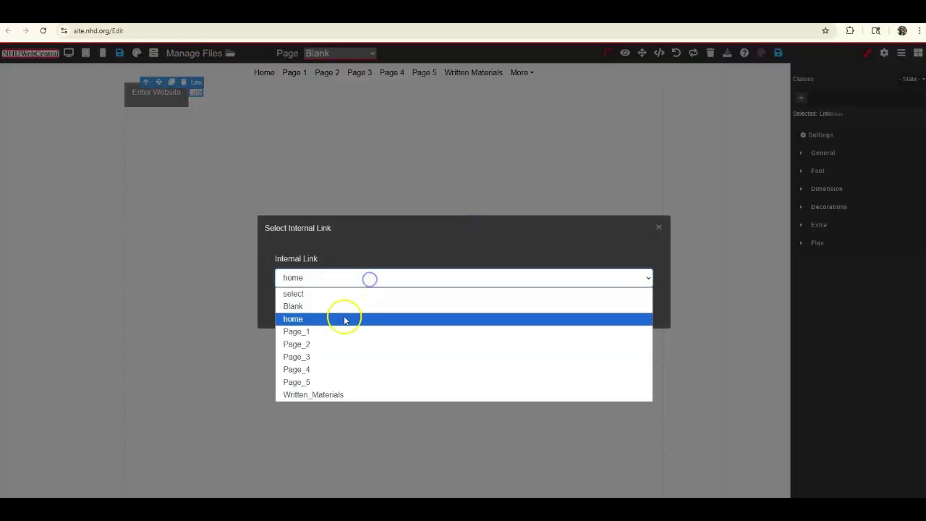
pyautogui.click(345, 347)
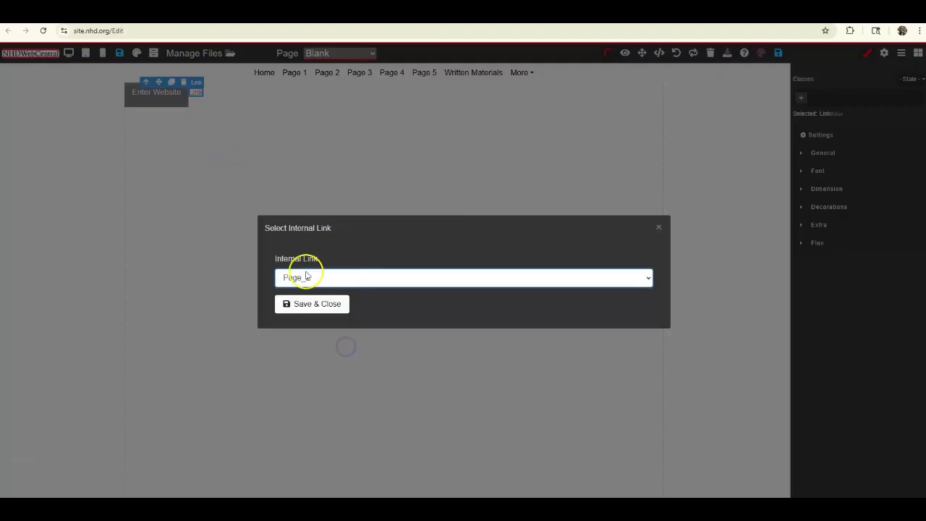
pyautogui.click(326, 304)
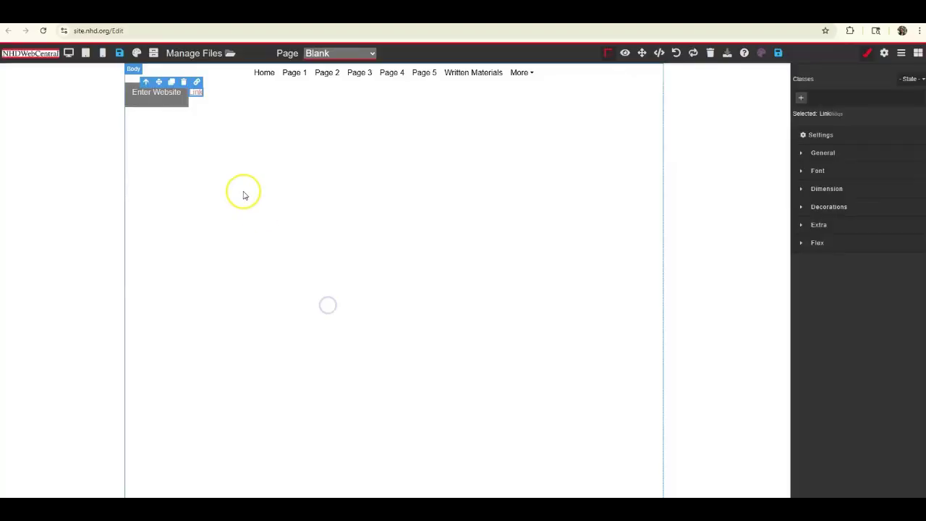
pyautogui.doubleClick(194, 94)
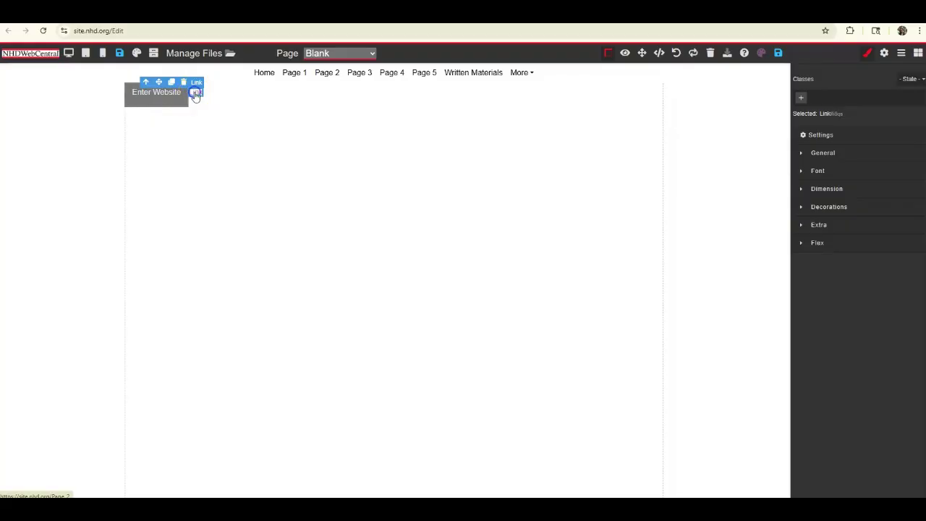
pyautogui.click(203, 95)
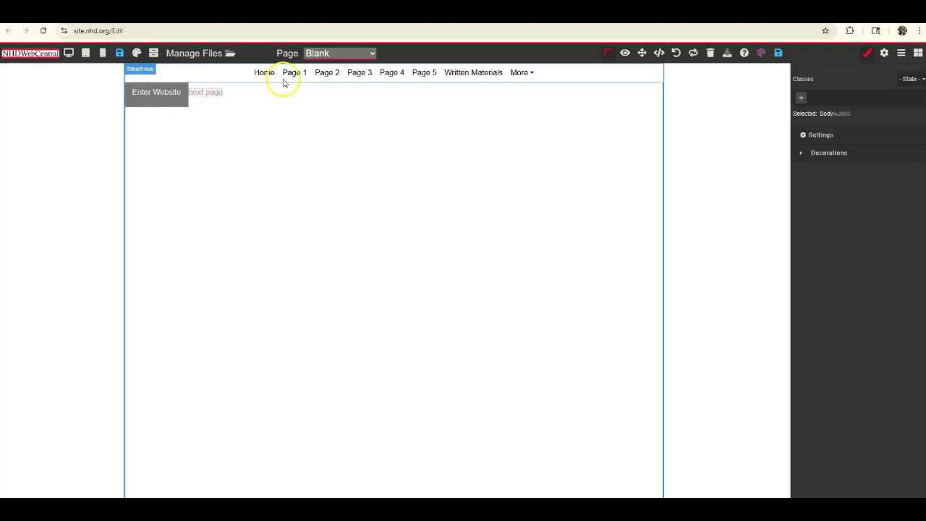
pyautogui.click(917, 53)
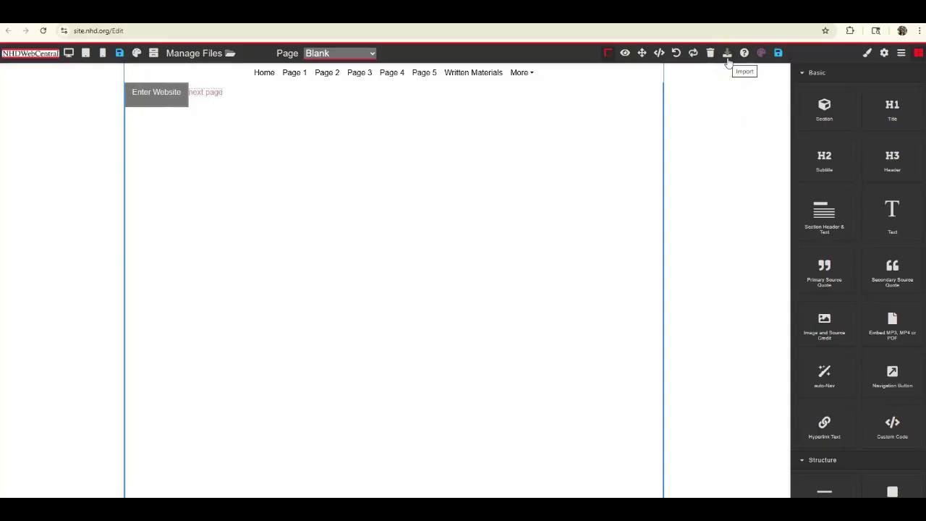
# Add a Horizontal Rule and several Spacer rows below the Enter Website button
pyautogui.moveTo(901, 422); pyautogui.dragTo(651, 403)
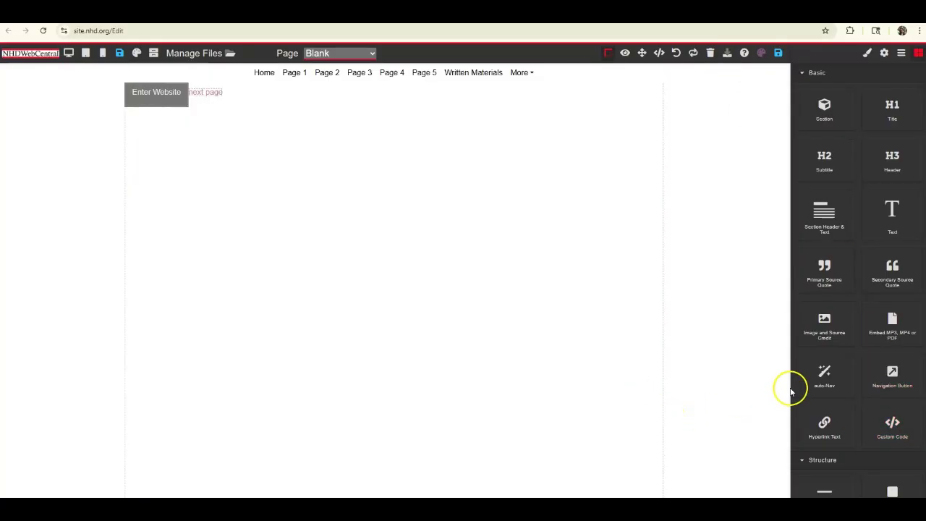
pyautogui.scroll(-3, 843, 375)
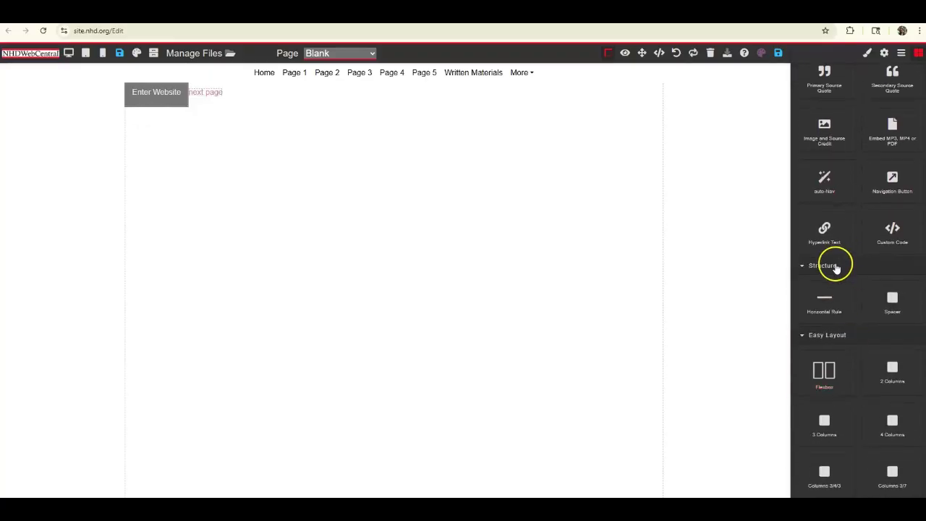
pyautogui.moveTo(832, 309); pyautogui.dragTo(504, 318)
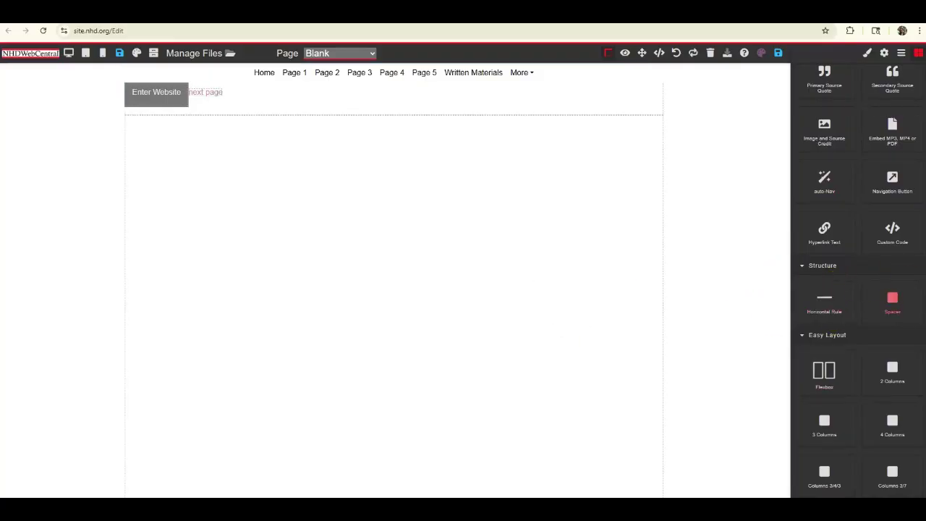
pyautogui.moveTo(893, 298); pyautogui.dragTo(592, 271)
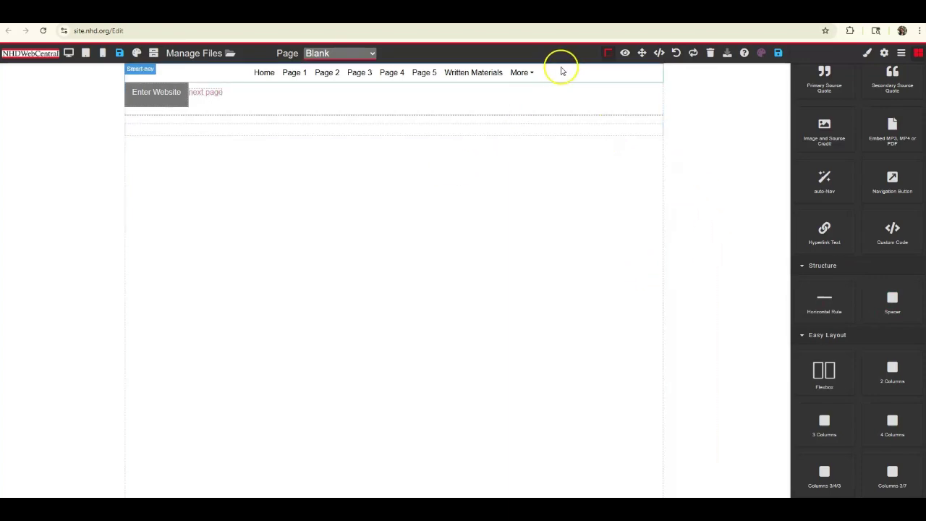
pyautogui.moveTo(892, 300); pyautogui.dragTo(879, 308)
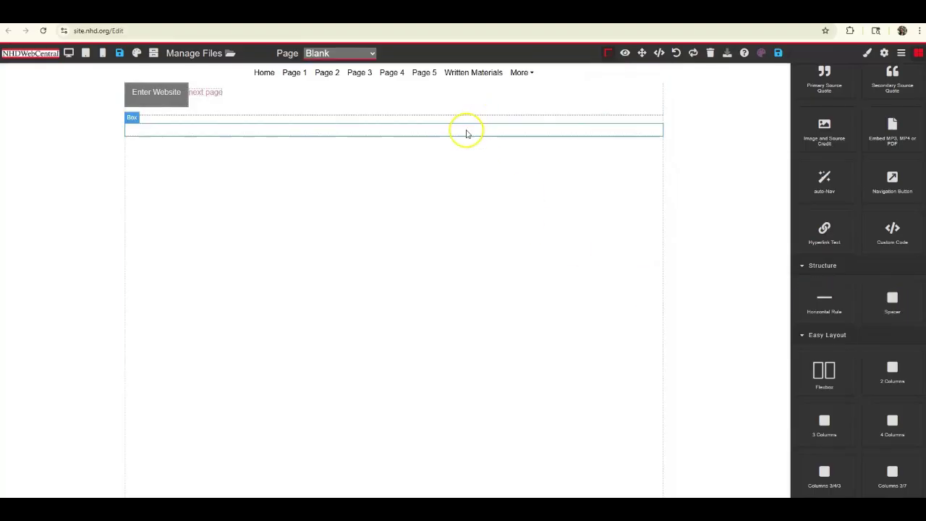
pyautogui.moveTo(887, 303)
pyautogui.mouseDown()
pyautogui.moveTo(595, 242)
pyautogui.moveTo(890, 295)
pyautogui.moveTo(585, 291)
pyautogui.moveTo(562, 299)
pyautogui.mouseUp()
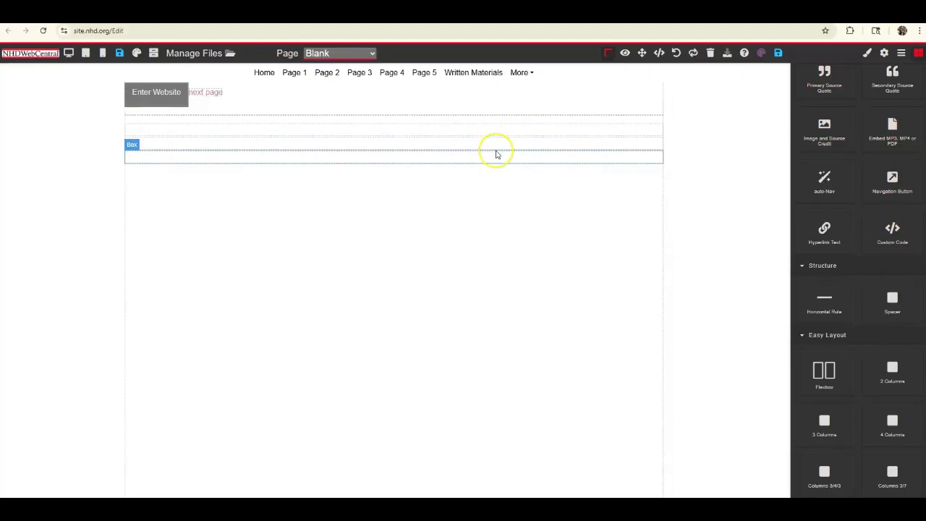
# Toggle component outlines off and on, then add a Primary Source Quote block
pyautogui.click(609, 58)
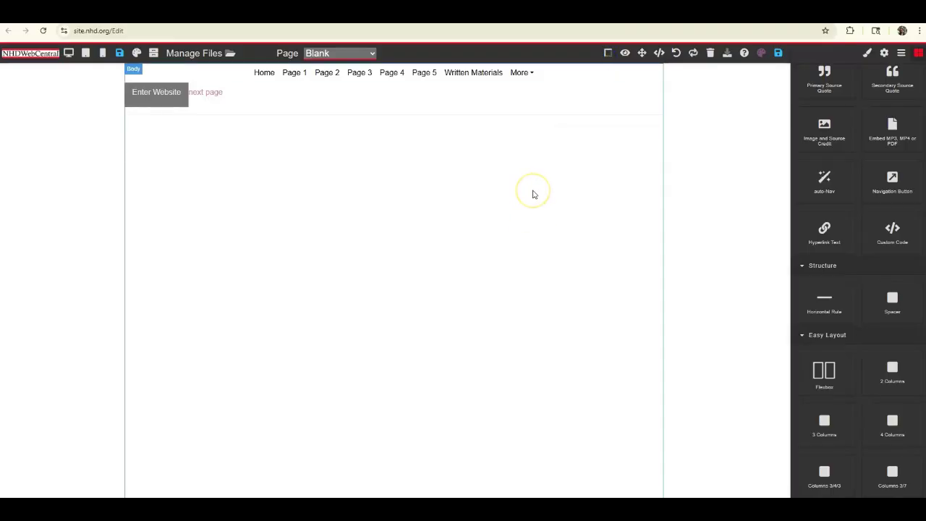
pyautogui.click(479, 123)
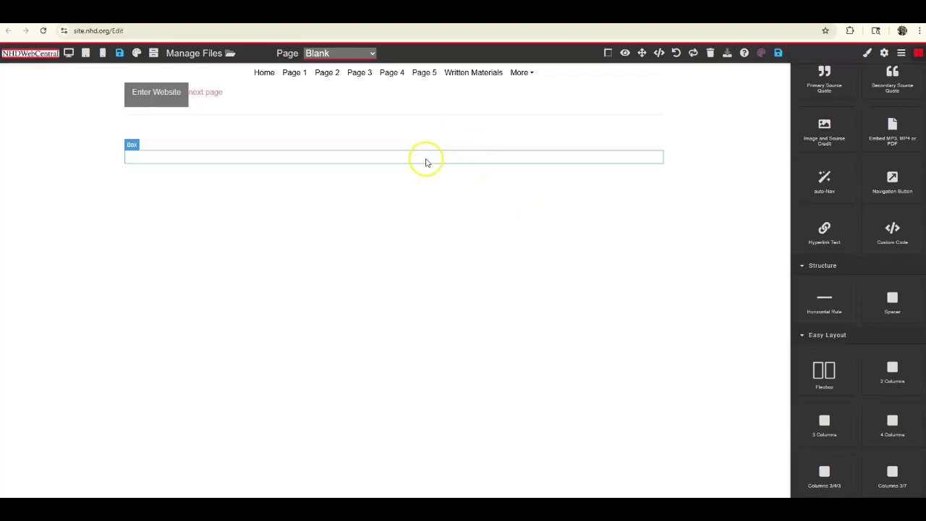
pyautogui.click(608, 55)
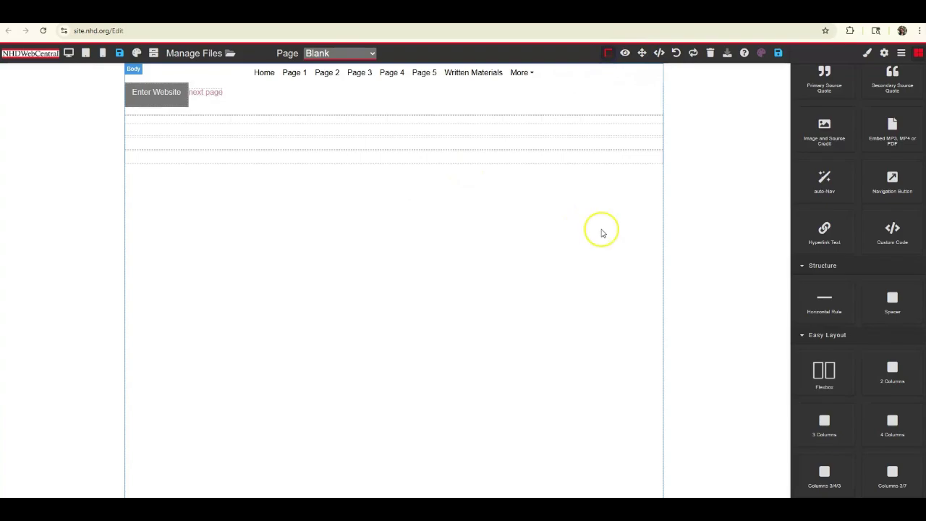
pyautogui.scroll(-1, 889, 311)
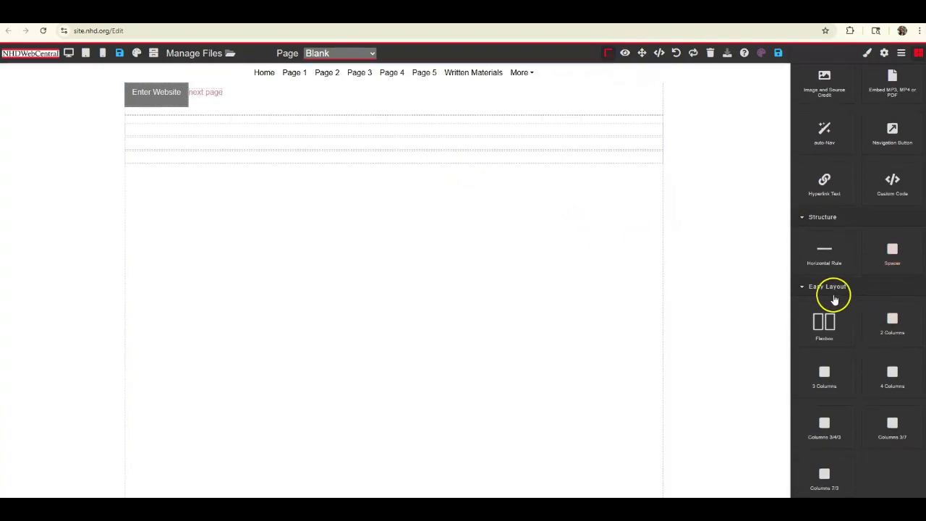
pyautogui.click(829, 327)
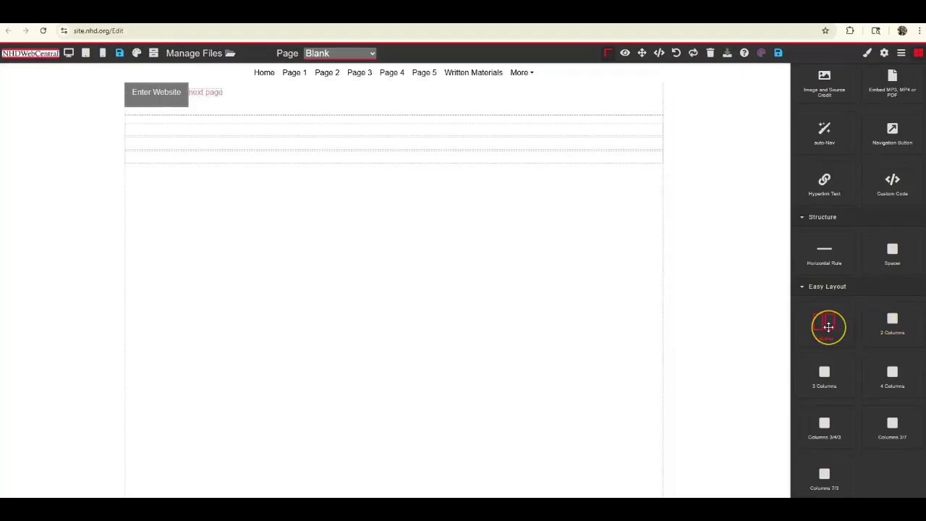
pyautogui.scroll(-1, 828, 327)
pyautogui.scroll(3, 858, 155)
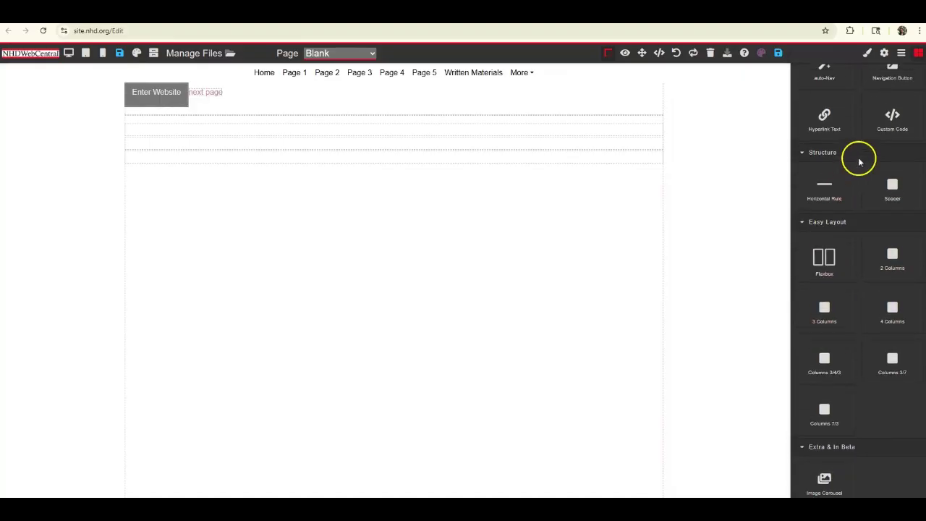
pyautogui.click(894, 143)
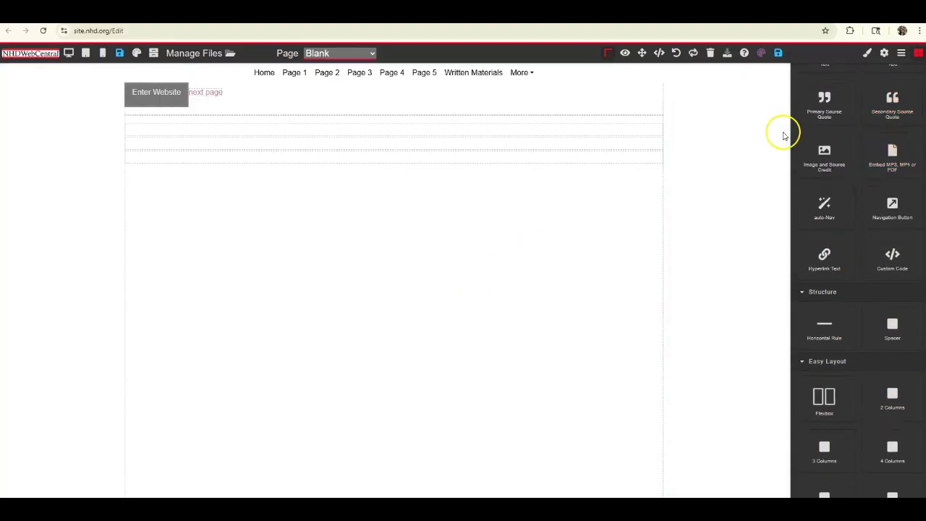
pyautogui.moveTo(824, 108); pyautogui.dragTo(409, 296)
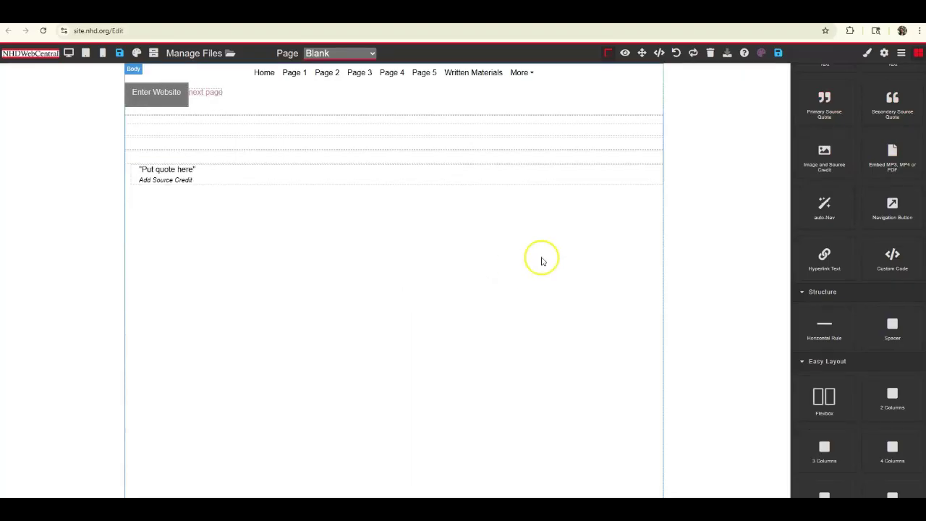
# Add a two-column Flexbox row under the quote and widen its left column
pyautogui.scroll(-2, 875, 300)
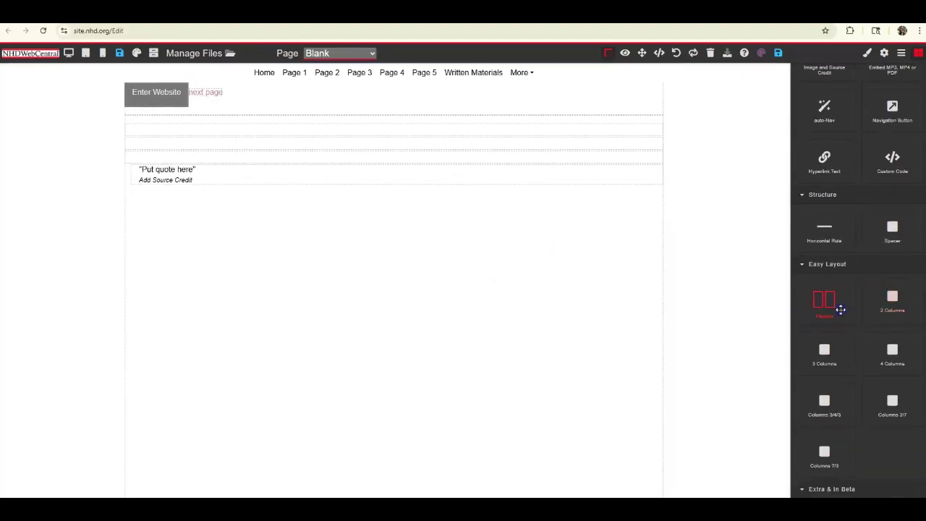
pyautogui.moveTo(840, 309); pyautogui.dragTo(609, 329)
pyautogui.click(321, 216)
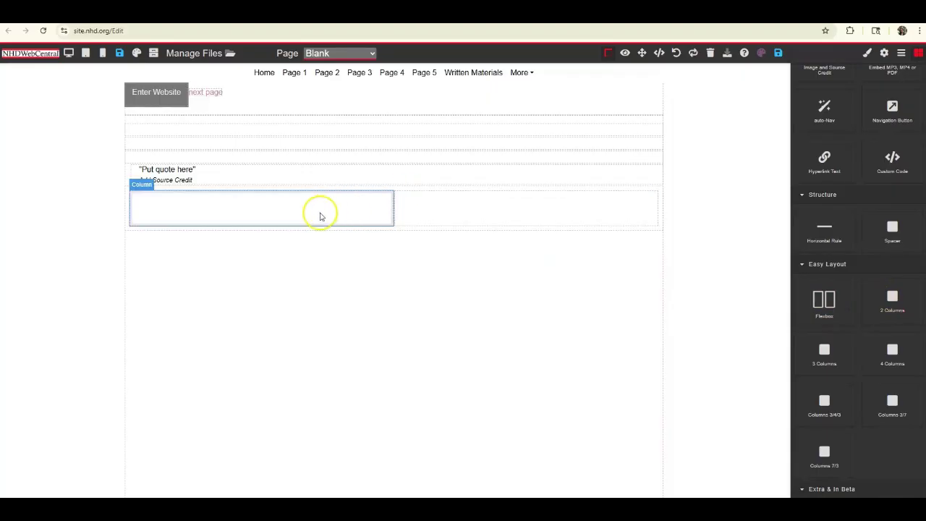
pyautogui.click(349, 209)
pyautogui.moveTo(394, 208); pyautogui.dragTo(417, 218)
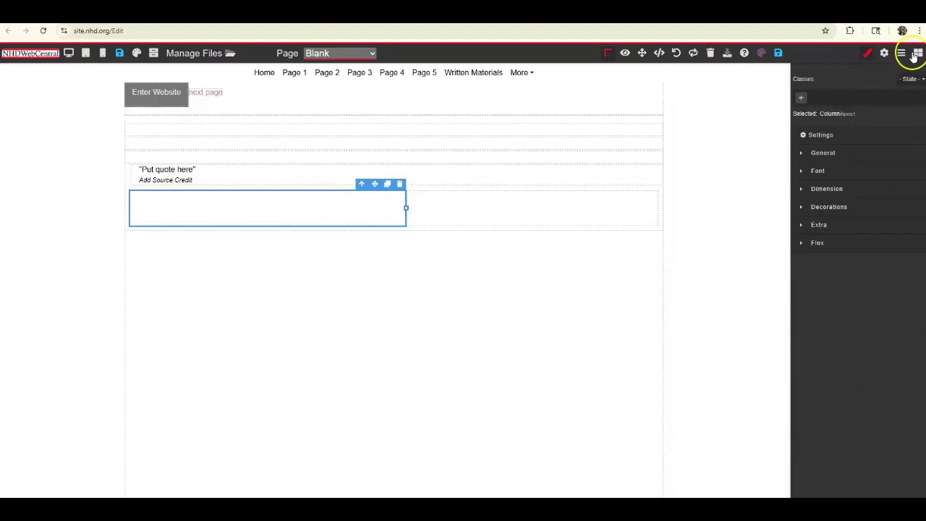
# Fill the row with Text on the left and Image and Source Credit on the right, no image chosen
pyautogui.click(916, 54)
pyautogui.moveTo(892, 212); pyautogui.dragTo(362, 213)
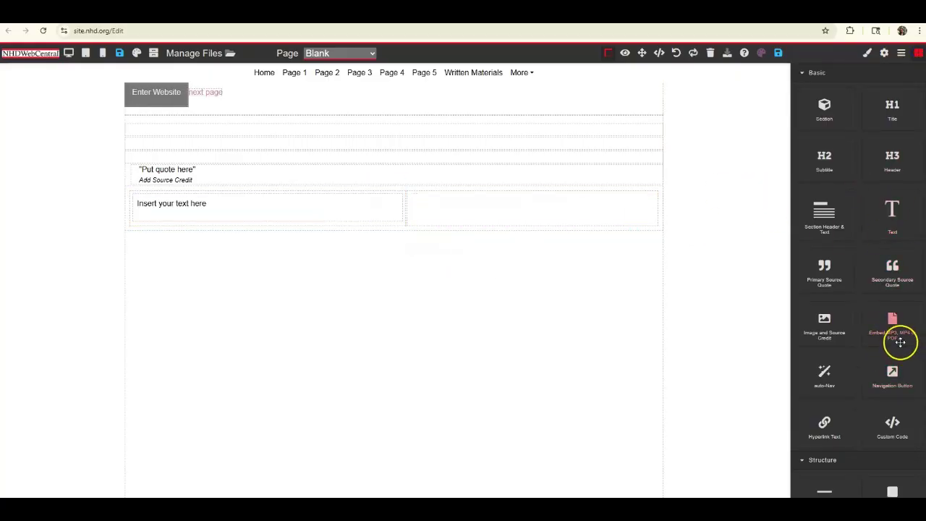
pyautogui.moveTo(829, 322); pyautogui.dragTo(599, 215)
pyautogui.click(658, 183)
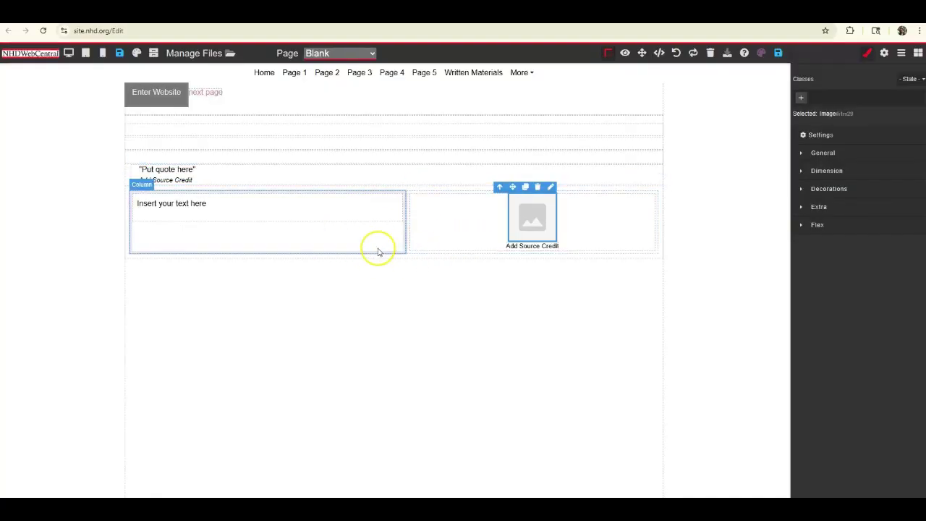
pyautogui.click(917, 55)
pyautogui.scroll(-5, 843, 340)
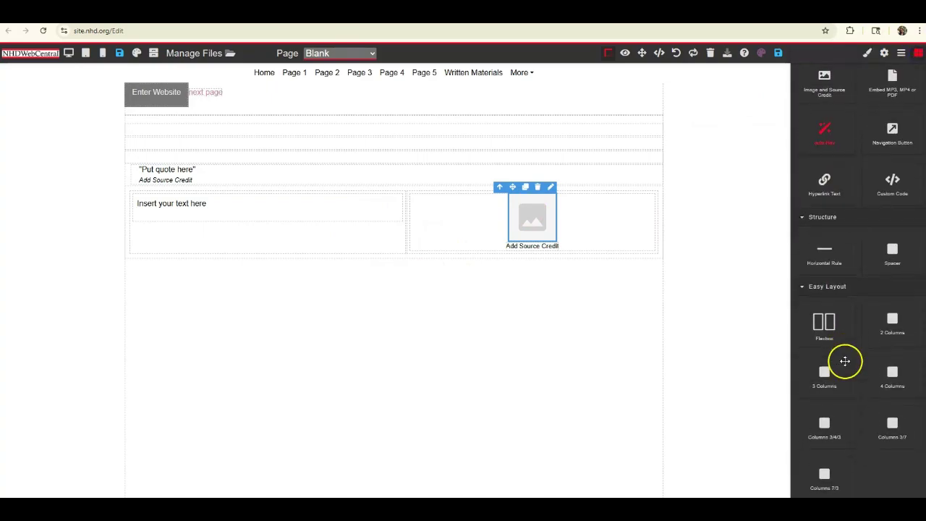
pyautogui.moveTo(820, 276); pyautogui.dragTo(628, 220)
pyautogui.click(405, 232)
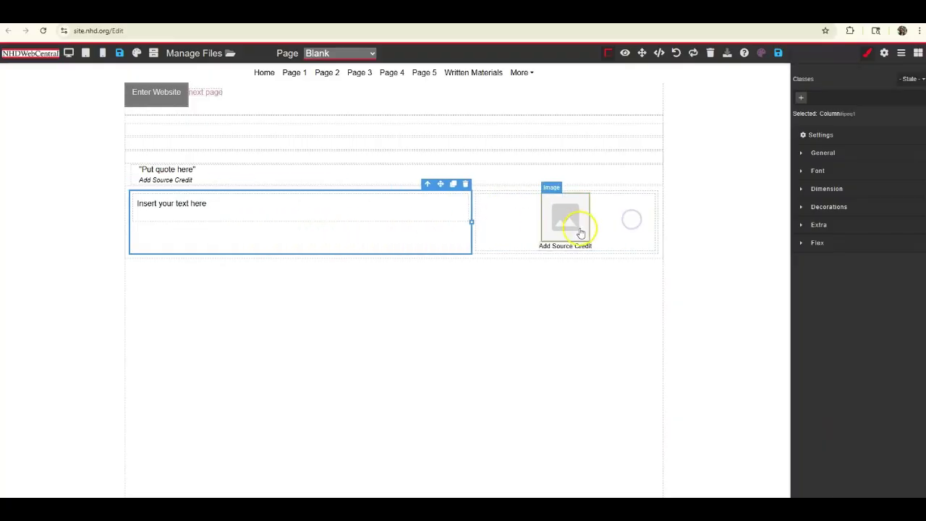
pyautogui.click(917, 52)
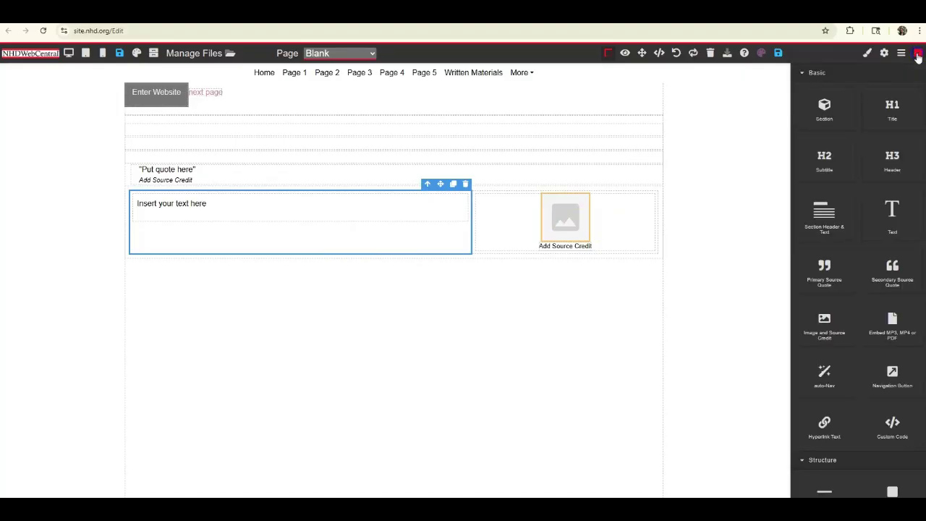
# Add 2 Columns, 3 Columns and 4 Columns rows below the text-and-image row
pyautogui.scroll(-5, 806, 312)
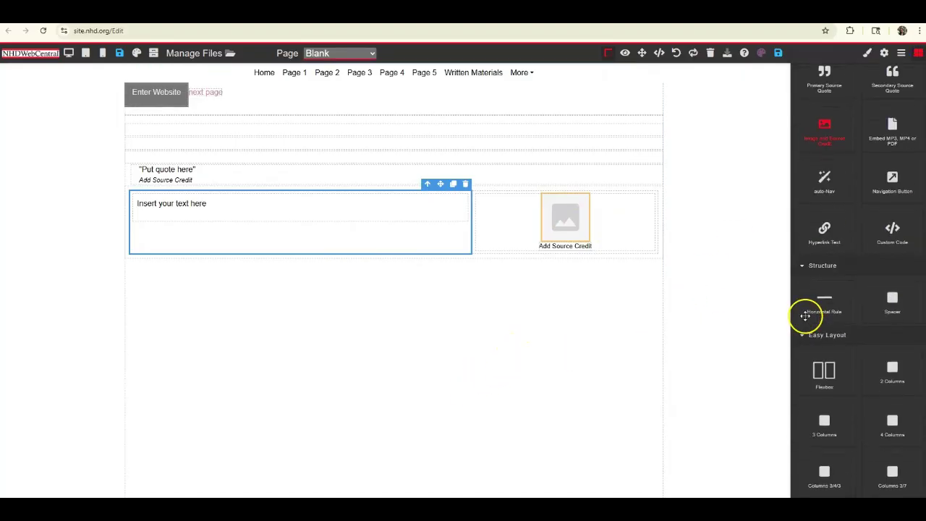
pyautogui.moveTo(906, 267); pyautogui.dragTo(485, 337)
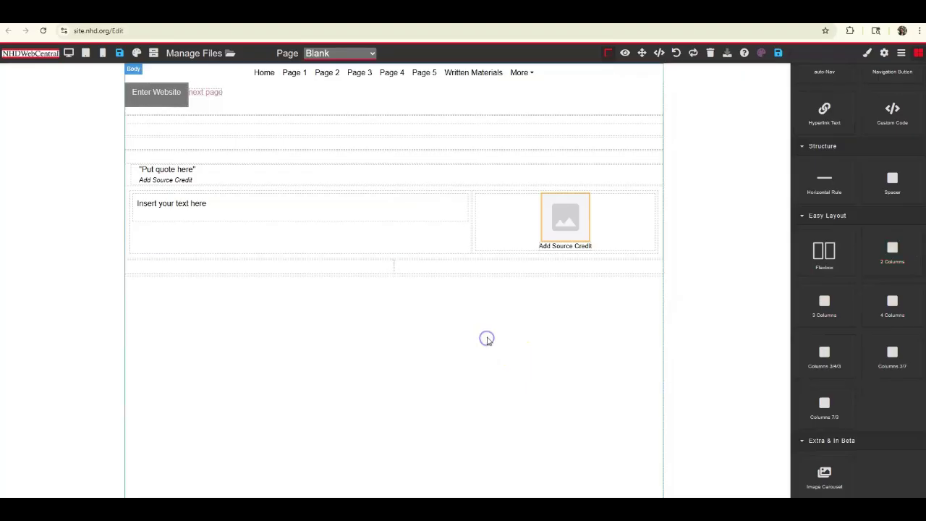
pyautogui.click(917, 53)
pyautogui.scroll(-5, 822, 263)
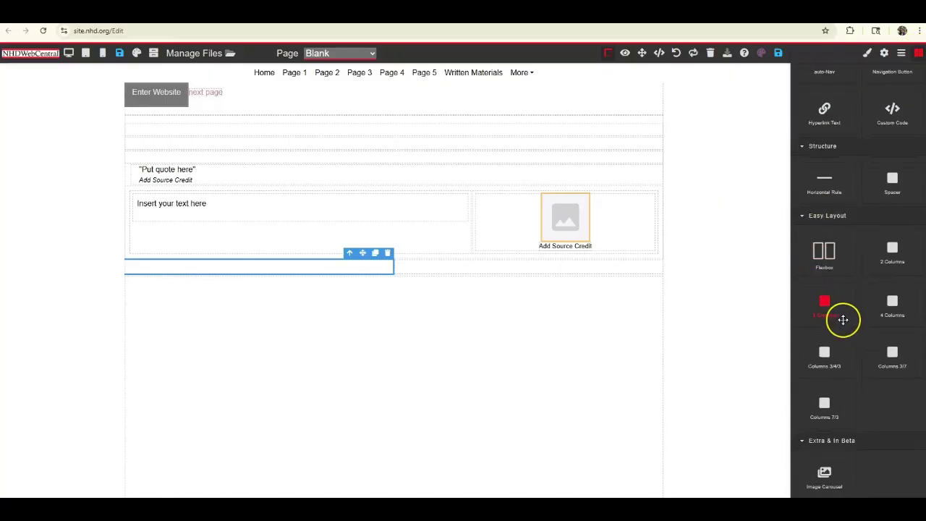
pyautogui.moveTo(843, 320); pyautogui.dragTo(554, 361)
pyautogui.moveTo(891, 303); pyautogui.dragTo(562, 364)
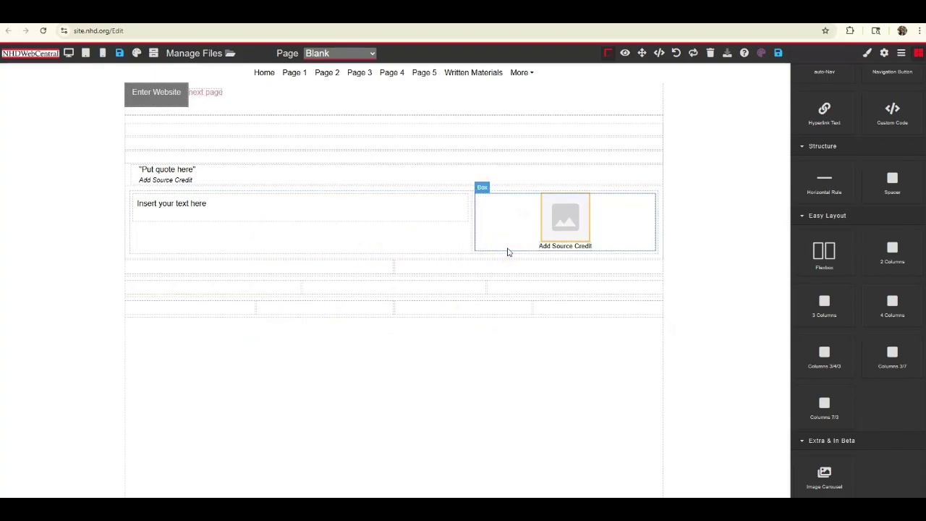
# Add Columns 3/4/3, 3/7 and 7/3 rows, selecting their cells to inspect them
pyautogui.moveTo(824, 352); pyautogui.dragTo(493, 415)
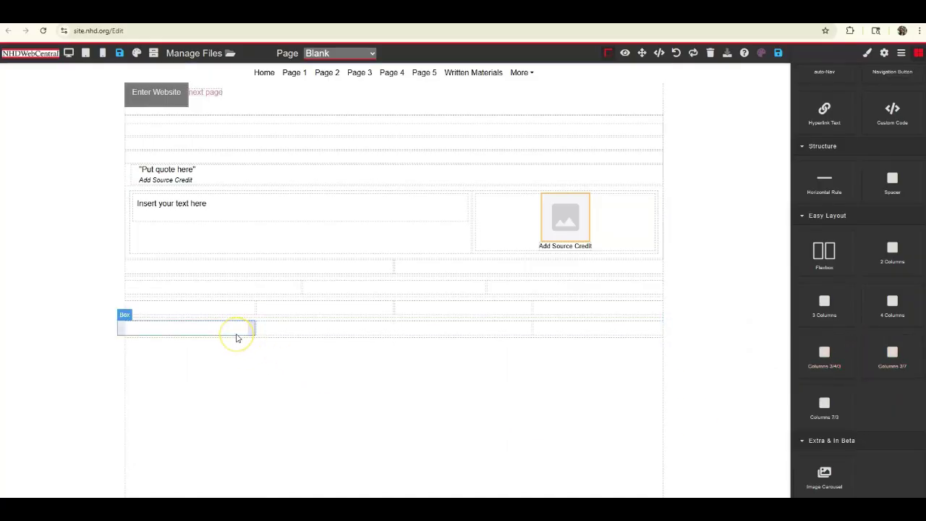
pyautogui.click(321, 334)
pyautogui.click(578, 334)
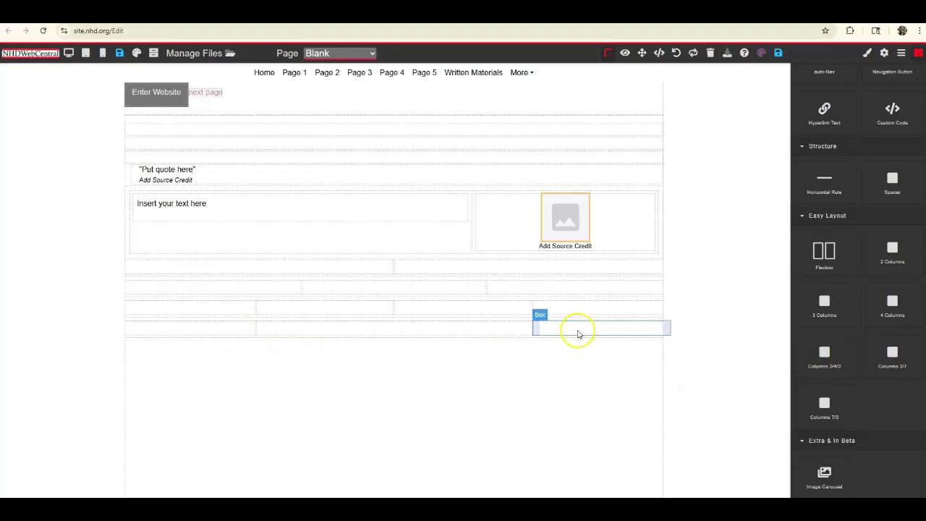
pyautogui.moveTo(889, 354); pyautogui.dragTo(605, 398)
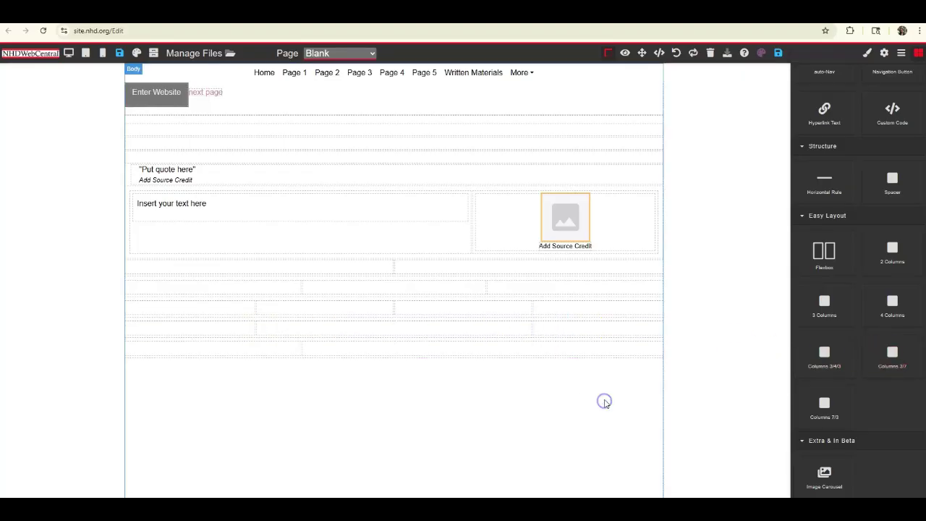
pyautogui.click(352, 354)
pyautogui.click(287, 355)
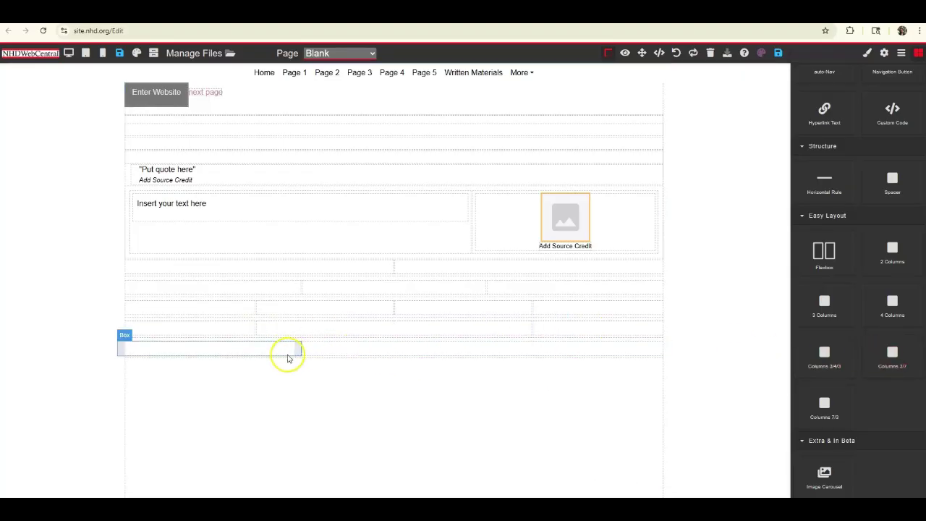
pyautogui.click(361, 347)
pyautogui.moveTo(824, 403); pyautogui.dragTo(459, 401)
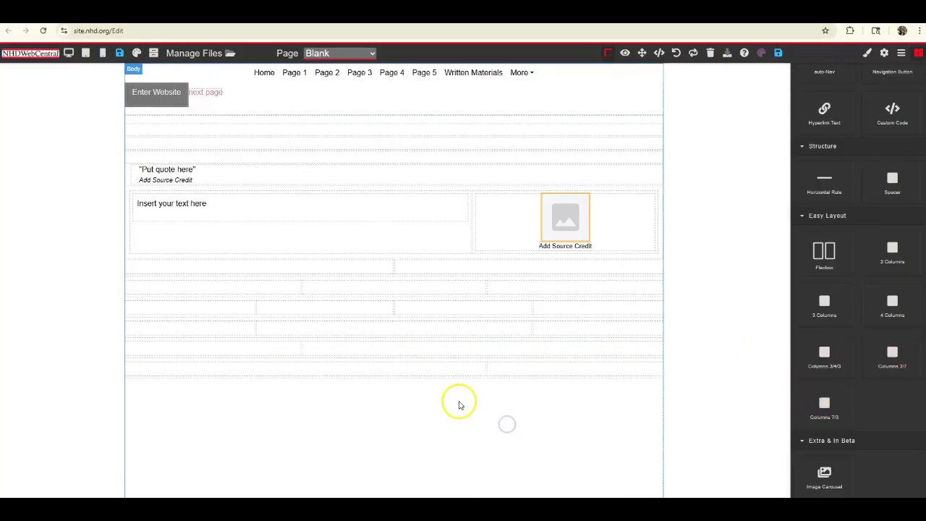
pyautogui.click(369, 372)
pyautogui.click(543, 375)
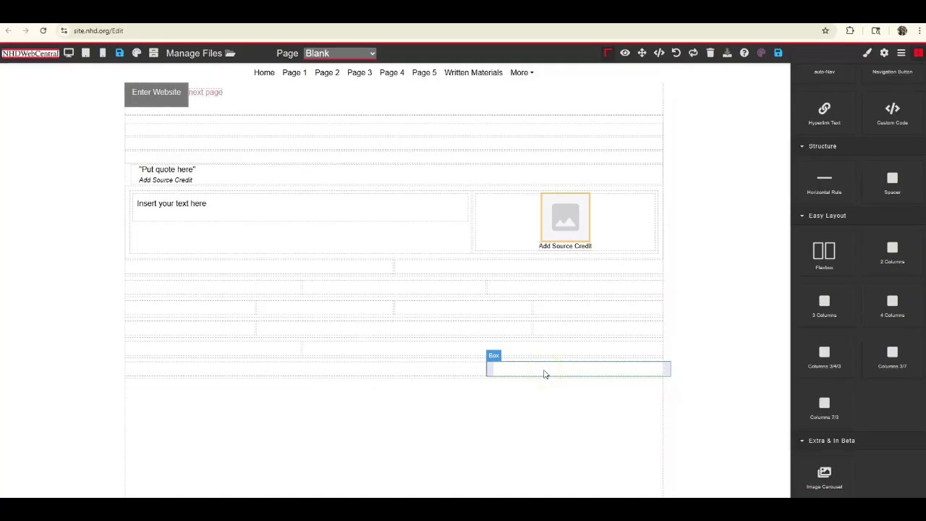
# Put an Embed MP3/MP4/PDF block and a Text block into the four-column row's cells
pyautogui.scroll(3, 904, 159)
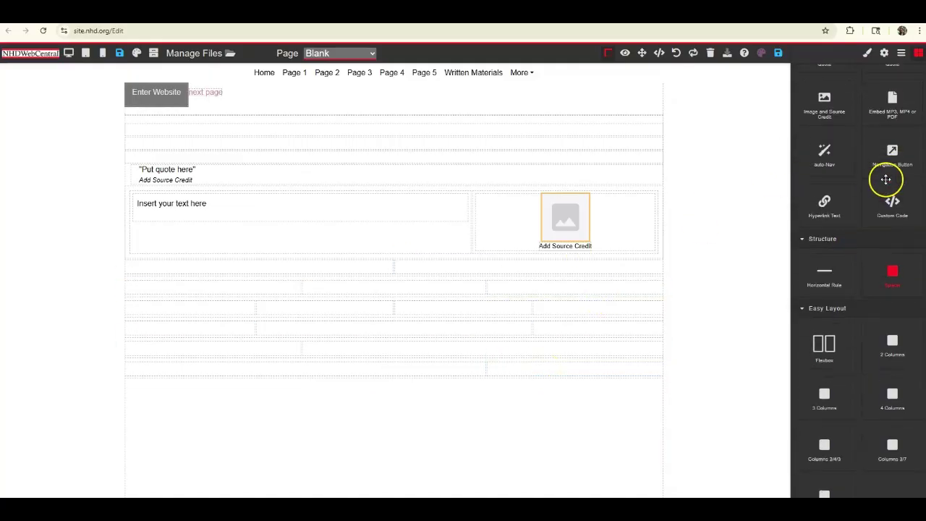
pyautogui.moveTo(915, 113); pyautogui.dragTo(620, 313)
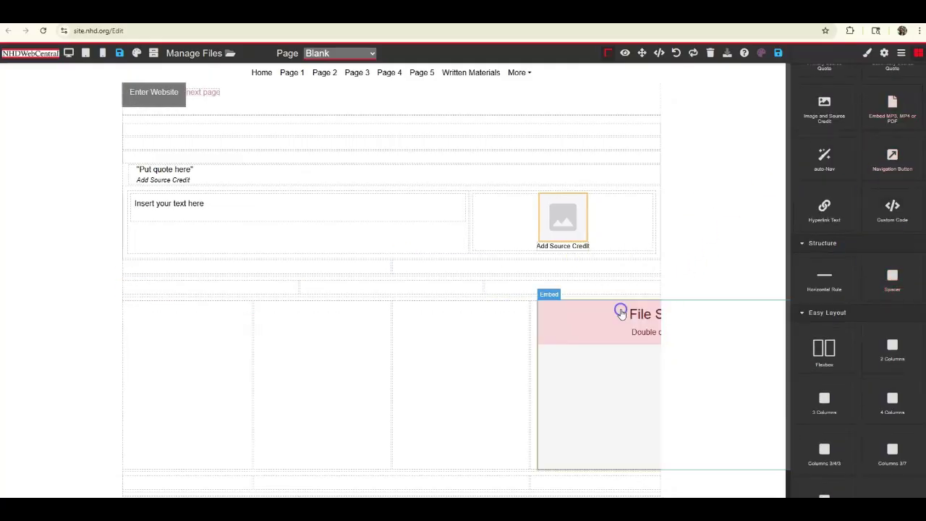
pyautogui.click(594, 341)
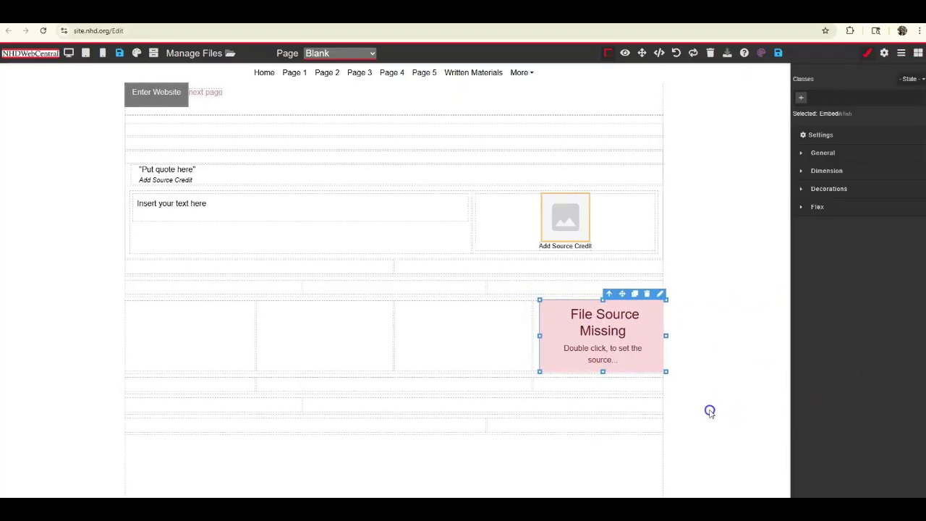
pyautogui.click(918, 53)
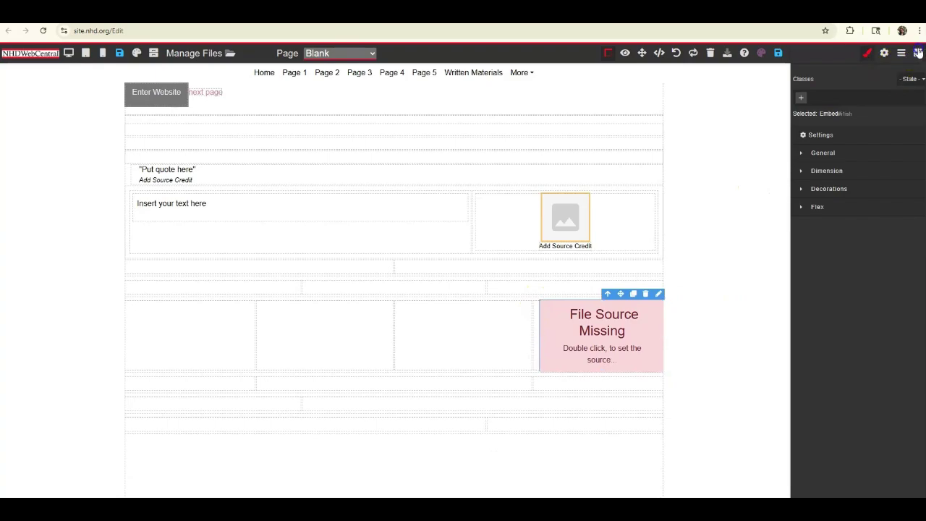
pyautogui.moveTo(892, 209); pyautogui.dragTo(469, 344)
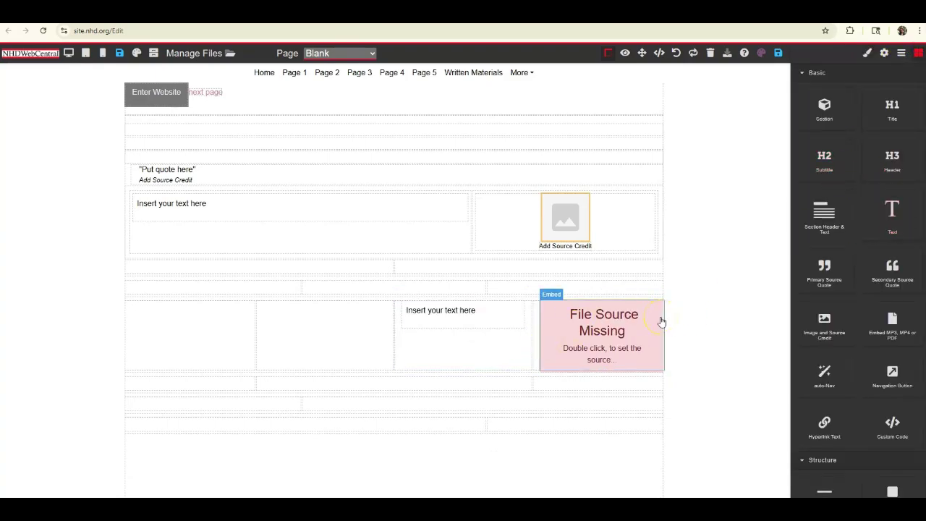
# Clear the canvas and add an Image Carousel with a 600 × 400 placeholder slide
pyautogui.scroll(-4, 822, 306)
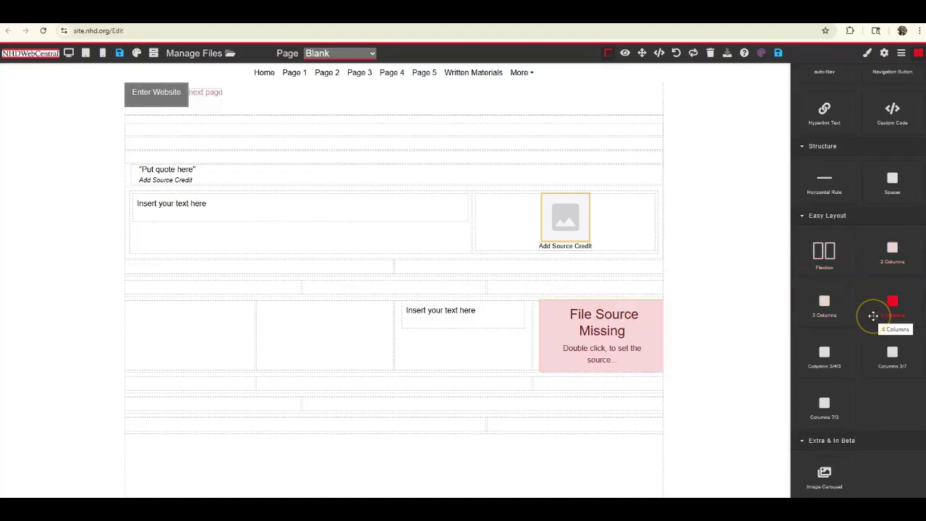
pyautogui.scroll(4, 799, 184)
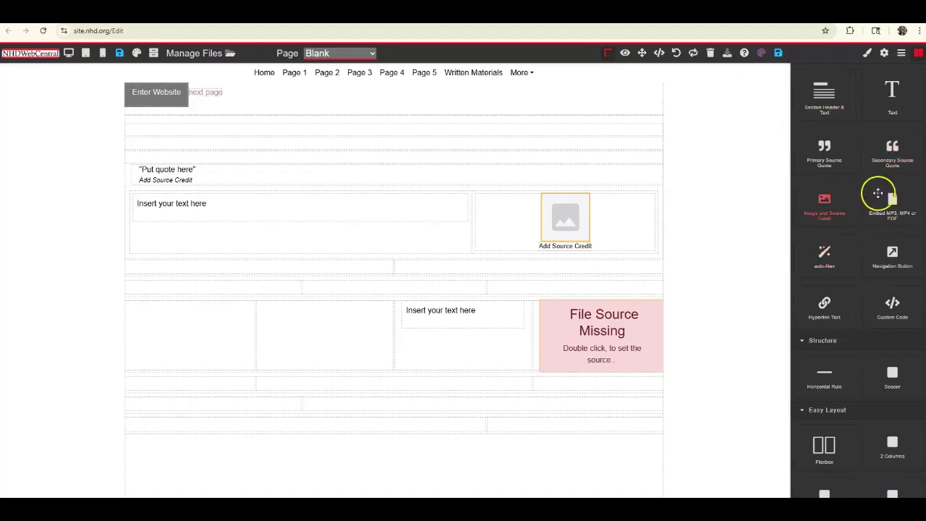
pyautogui.scroll(-3, 876, 196)
pyautogui.scroll(-1, 876, 196)
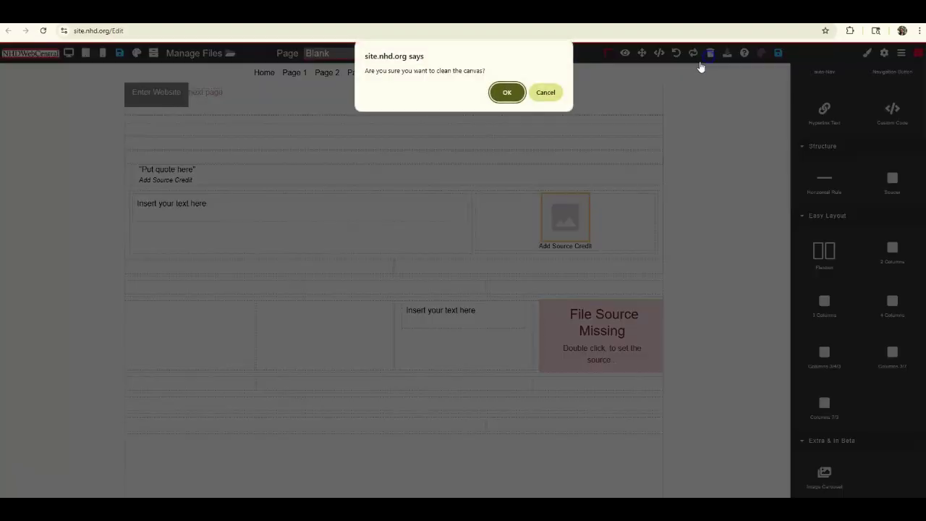
pyautogui.click(507, 92)
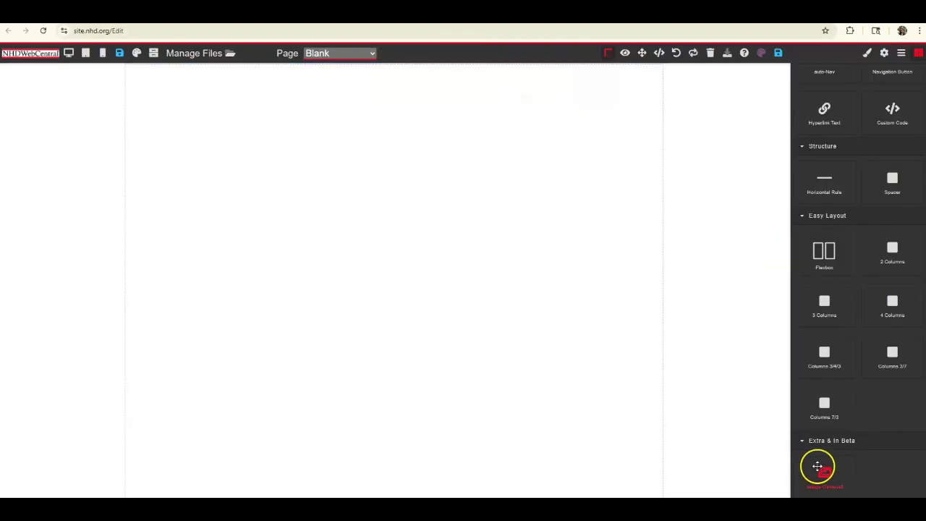
pyautogui.moveTo(818, 466); pyautogui.dragTo(505, 318)
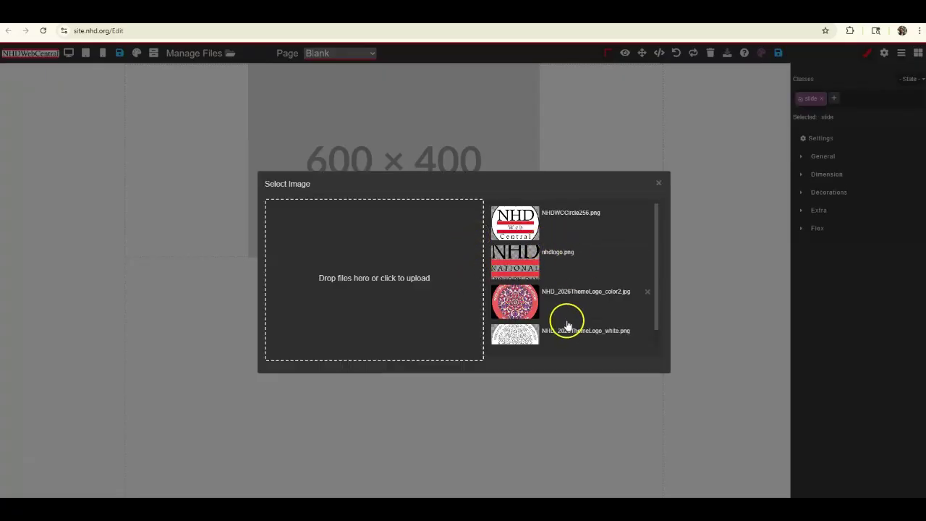
# In Select Image, try NHDWCCircle256.png, then nhdlogo.png, then NHDWCCircle256.png again for the slide
pyautogui.scroll(-1, 600, 316)
pyautogui.scroll(1, 600, 321)
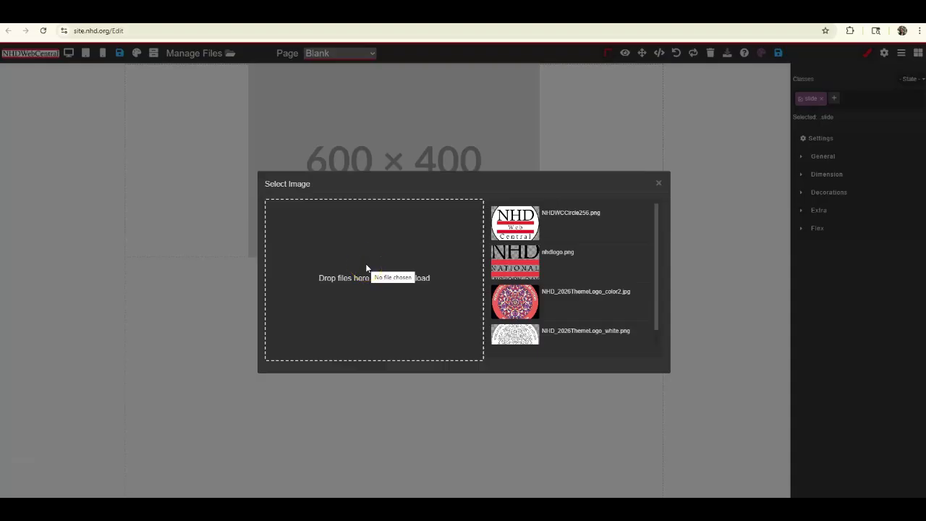
pyautogui.click(538, 217)
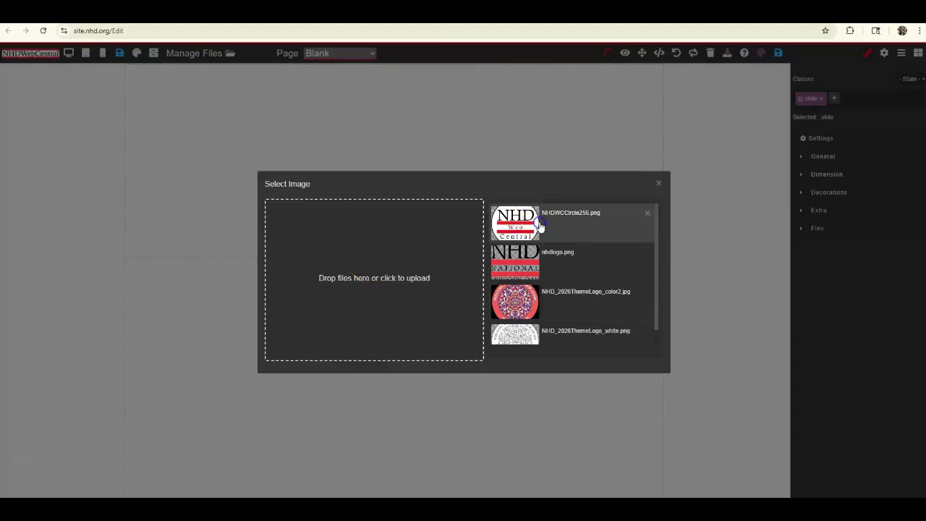
pyautogui.click(564, 259)
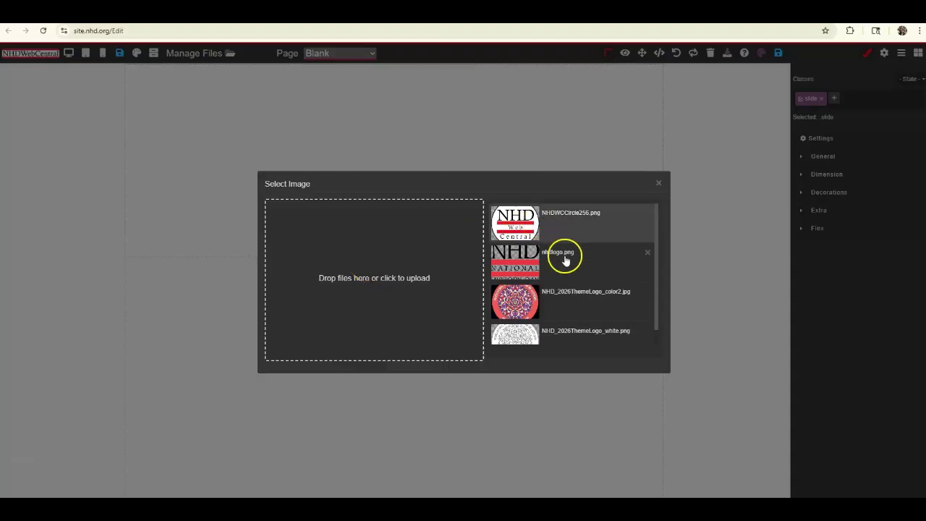
pyautogui.click(547, 265)
pyautogui.click(536, 223)
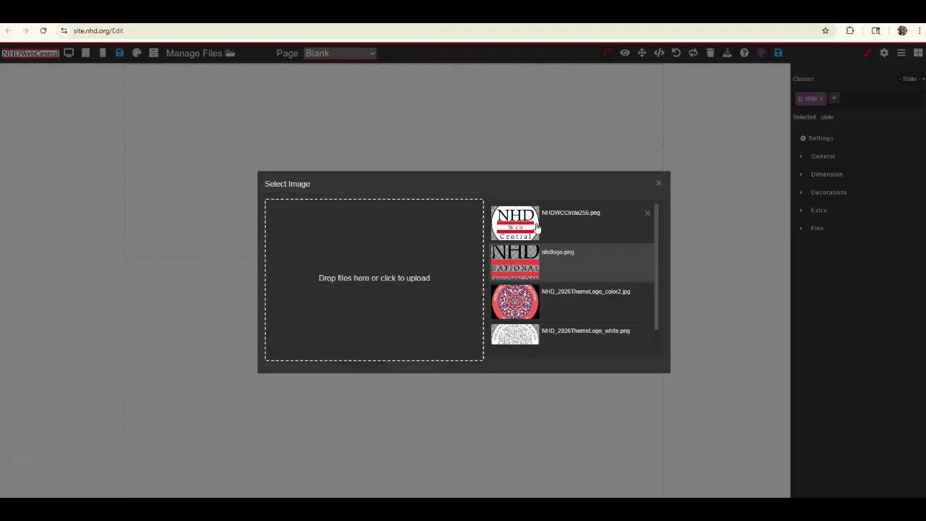
# Close the image chooser, select the two-slide carousel, and show the Blocks list again
pyautogui.click(660, 184)
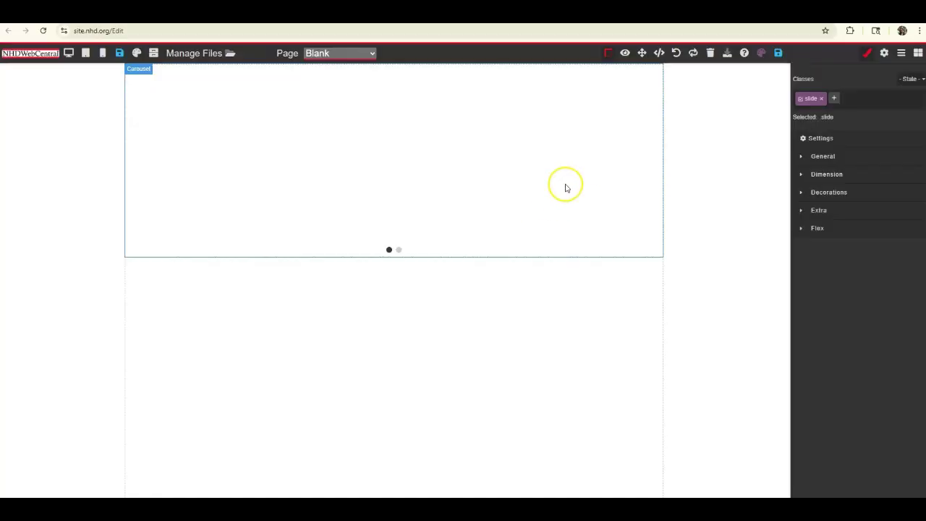
pyautogui.click(565, 177)
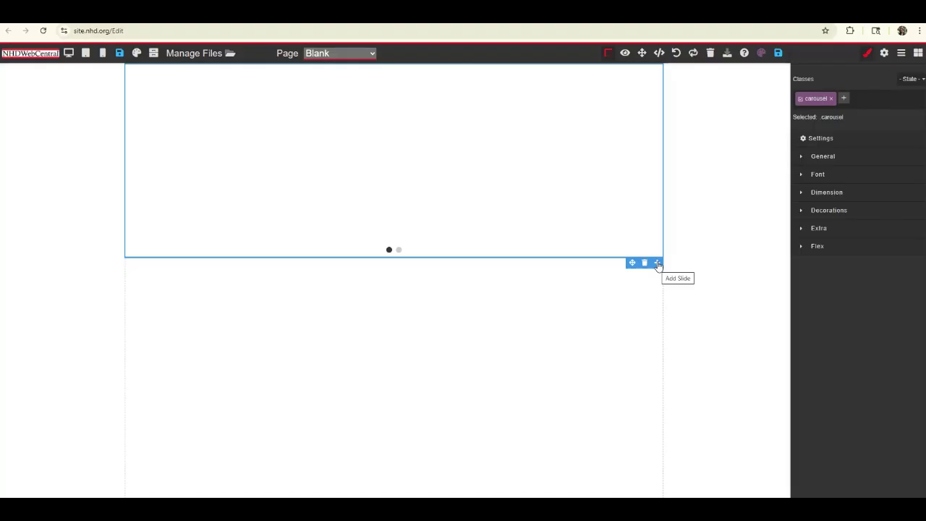
pyautogui.click(917, 53)
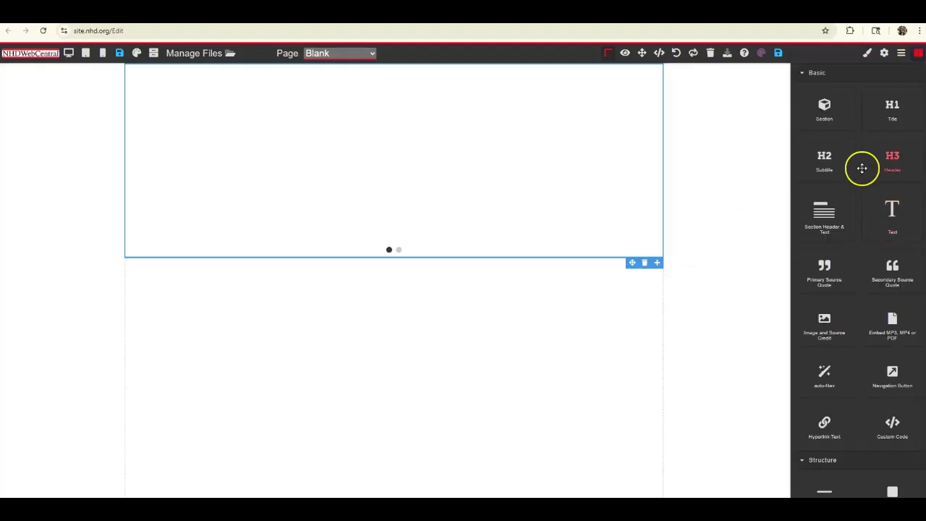